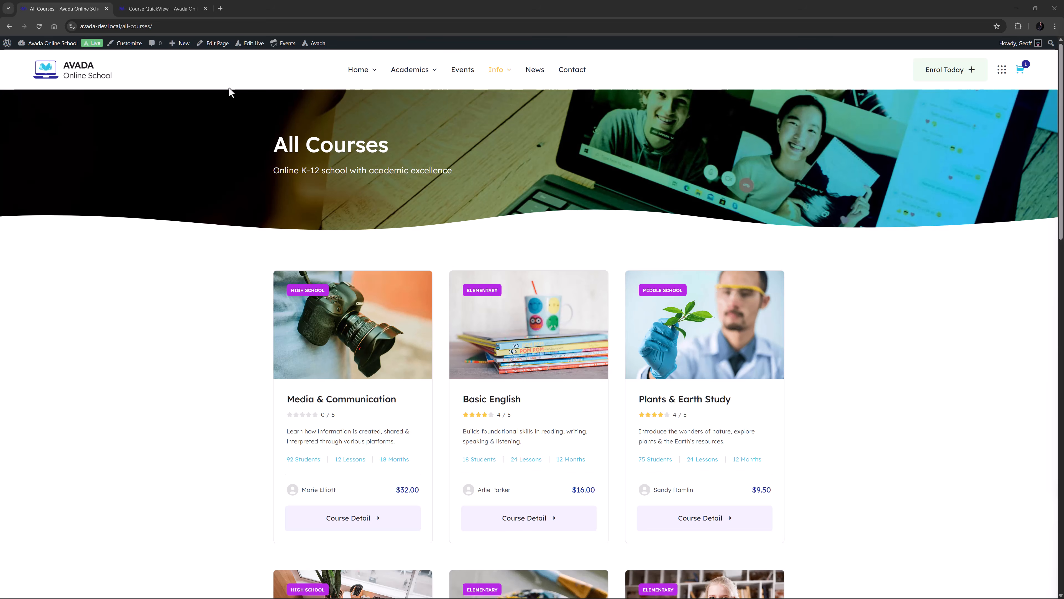
Switch to the Course QuickView off canvas and review its Preview, General and Design options.
left_click(184, 8)
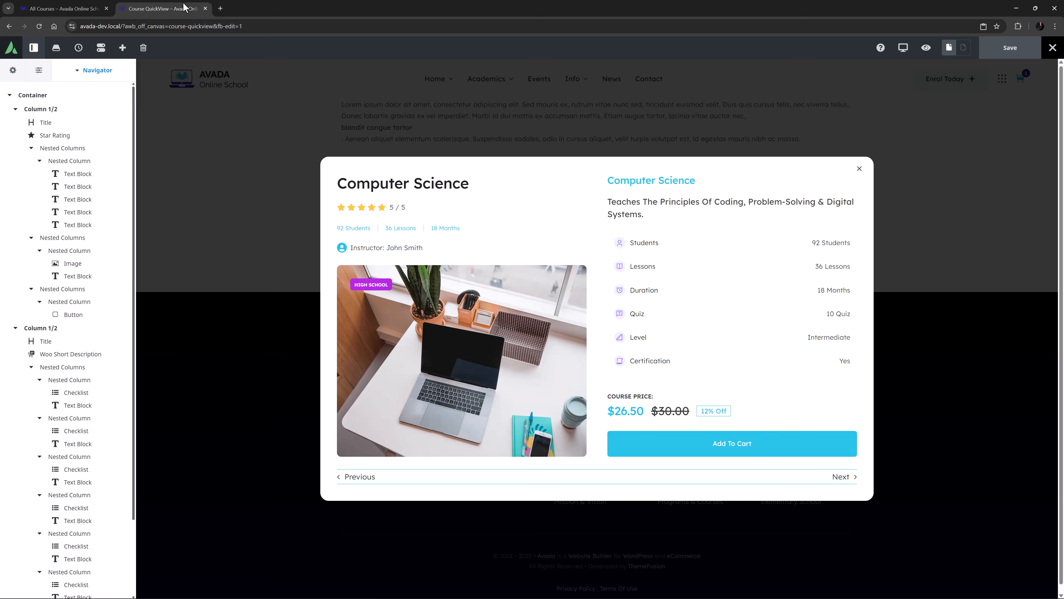
left_click(40, 71)
left_click(33, 136)
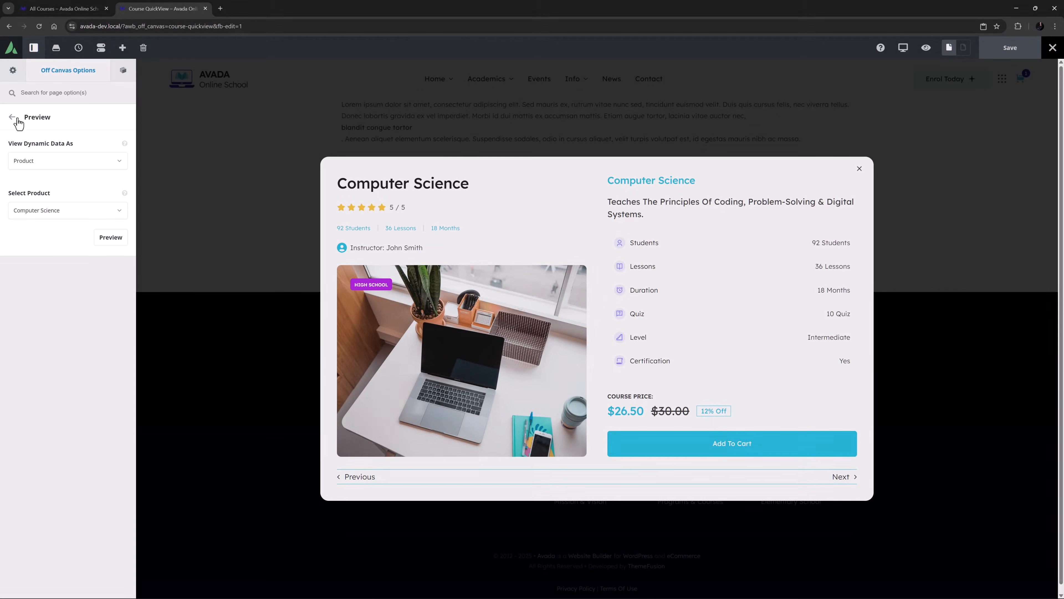
left_click(13, 117)
left_click(19, 136)
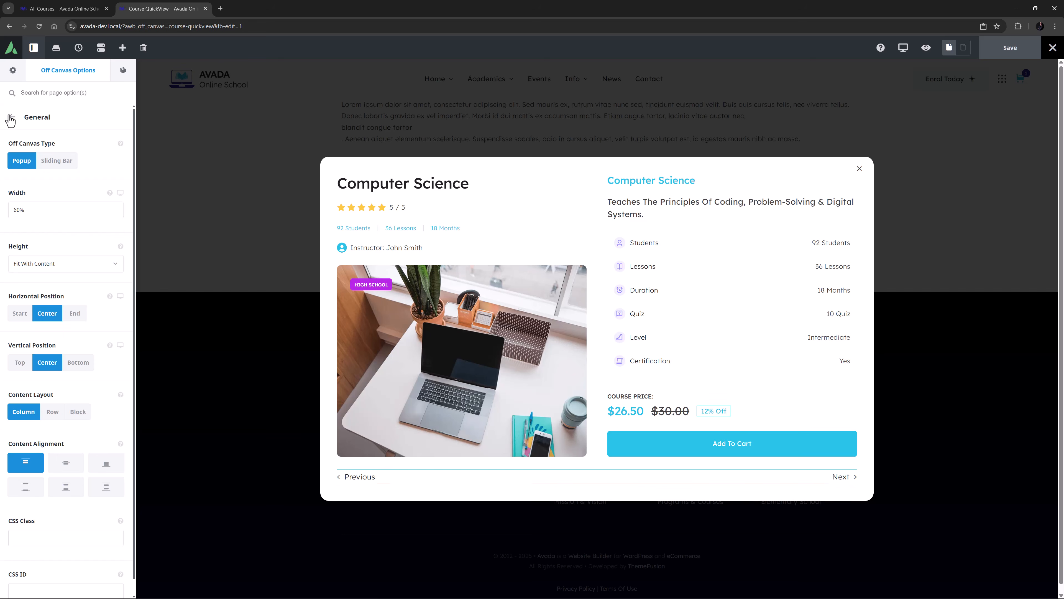
left_click(12, 117)
left_click(26, 177)
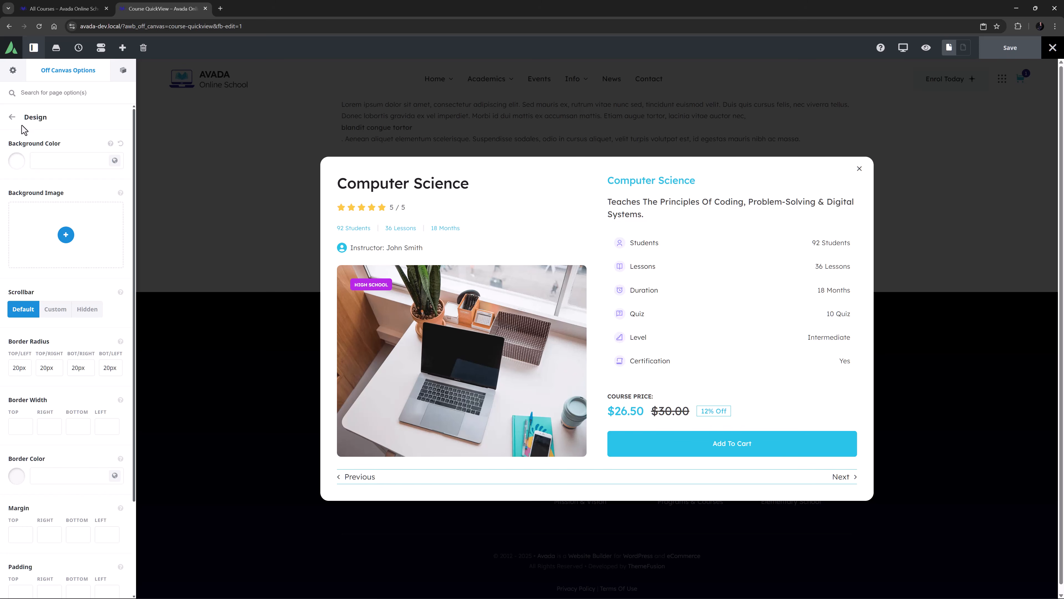
left_click(12, 118)
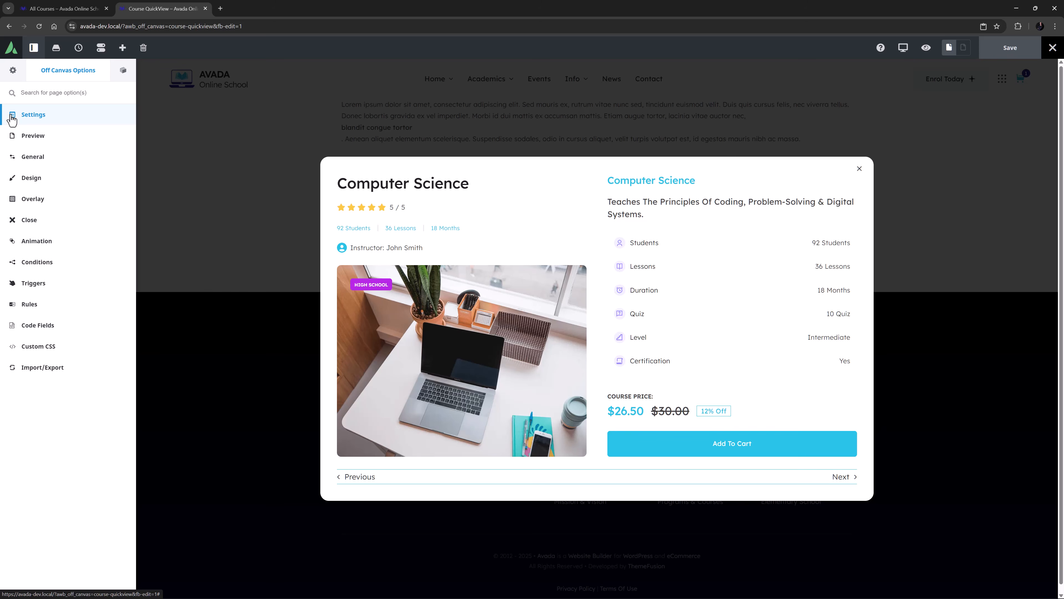
Inspect the general options and dynamic data sources of the first column's Title and Star Rating elements.
left_click(122, 71)
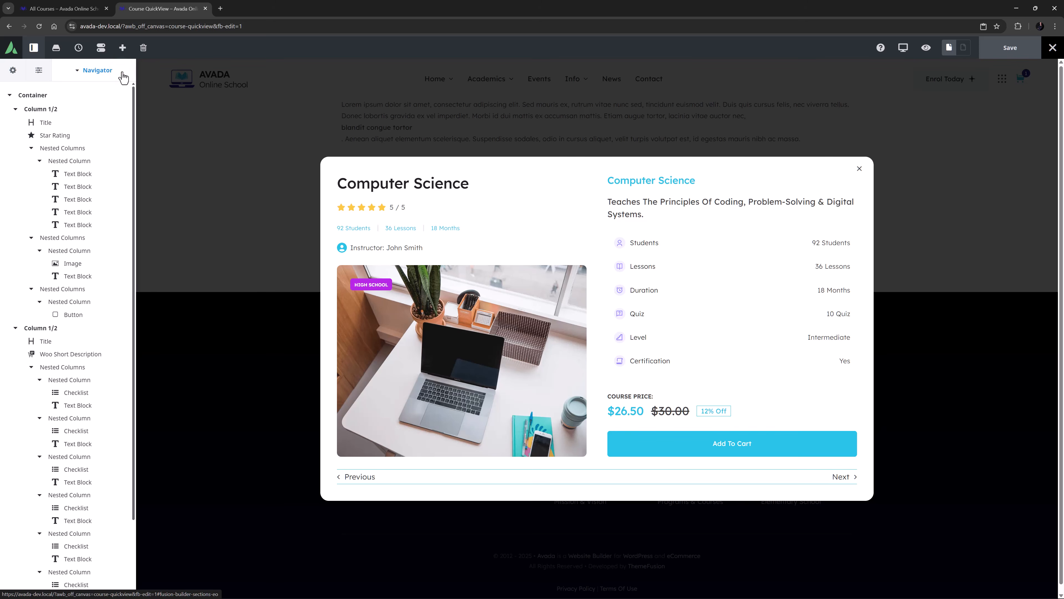
mouse_move(45, 122)
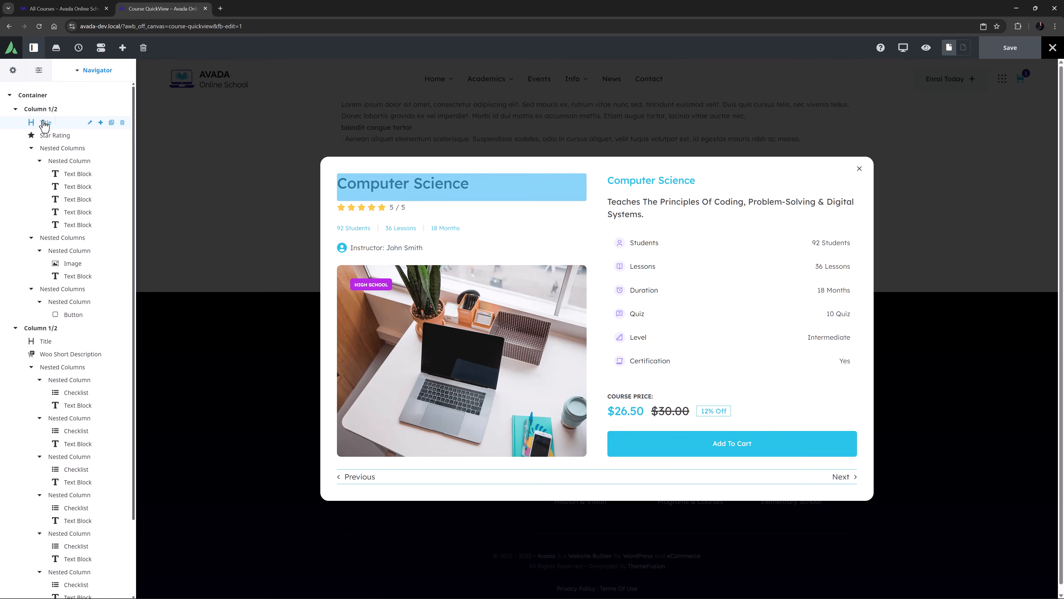
left_click(89, 123)
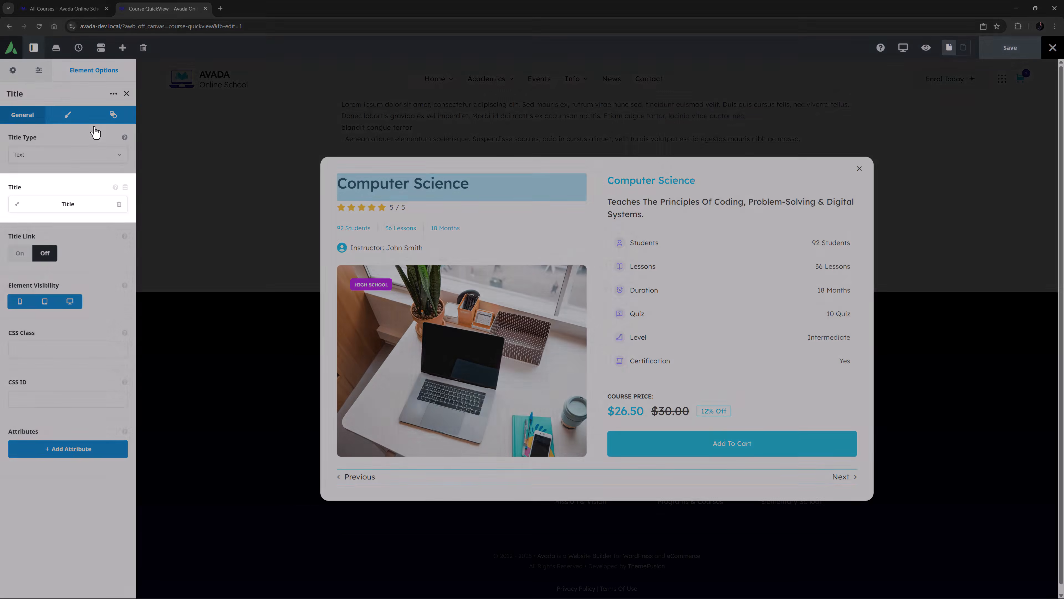
left_click(126, 93)
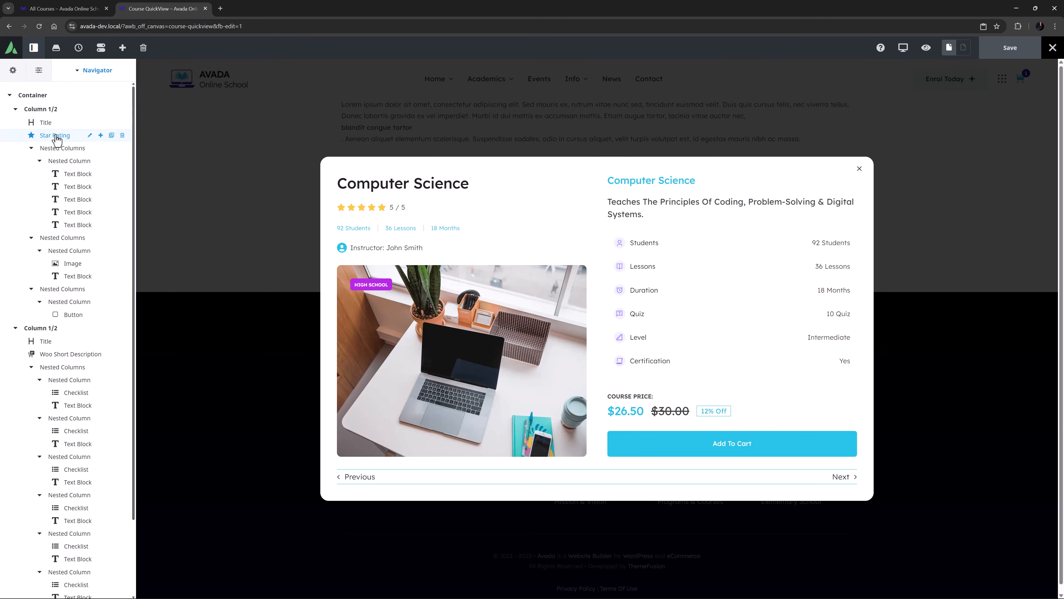
left_click(89, 135)
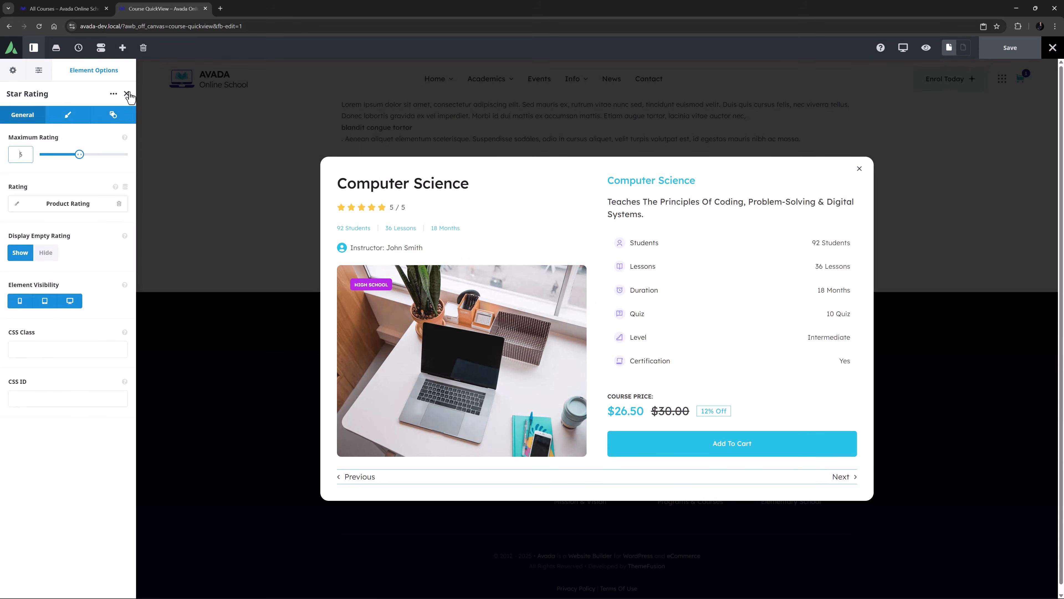
left_click(126, 93)
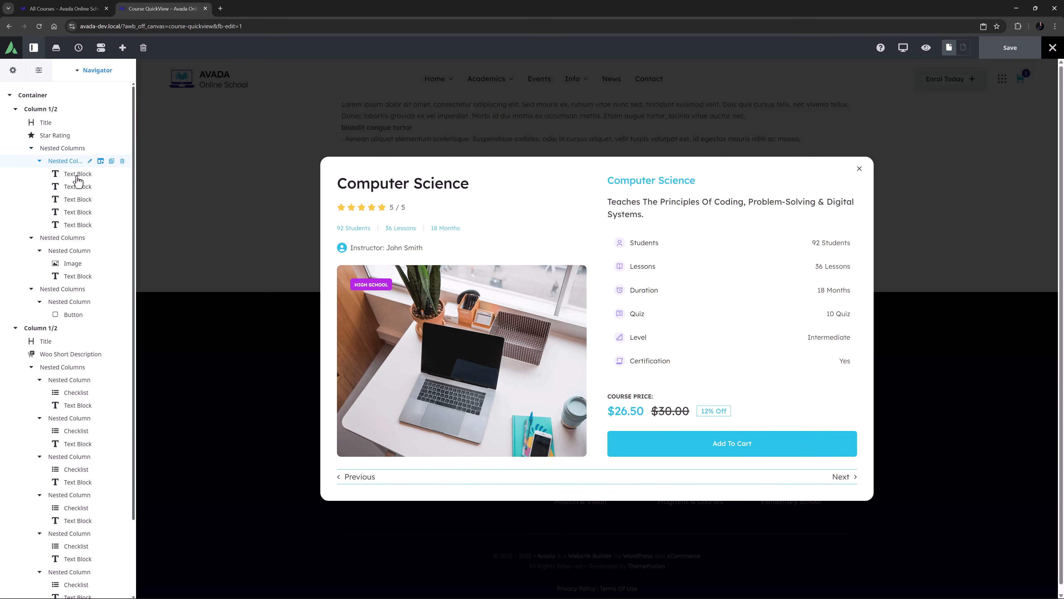
Examine the dynamic Terms settings of the first column's student-count and instructor Text Blocks.
left_click(87, 173)
left_click(16, 253)
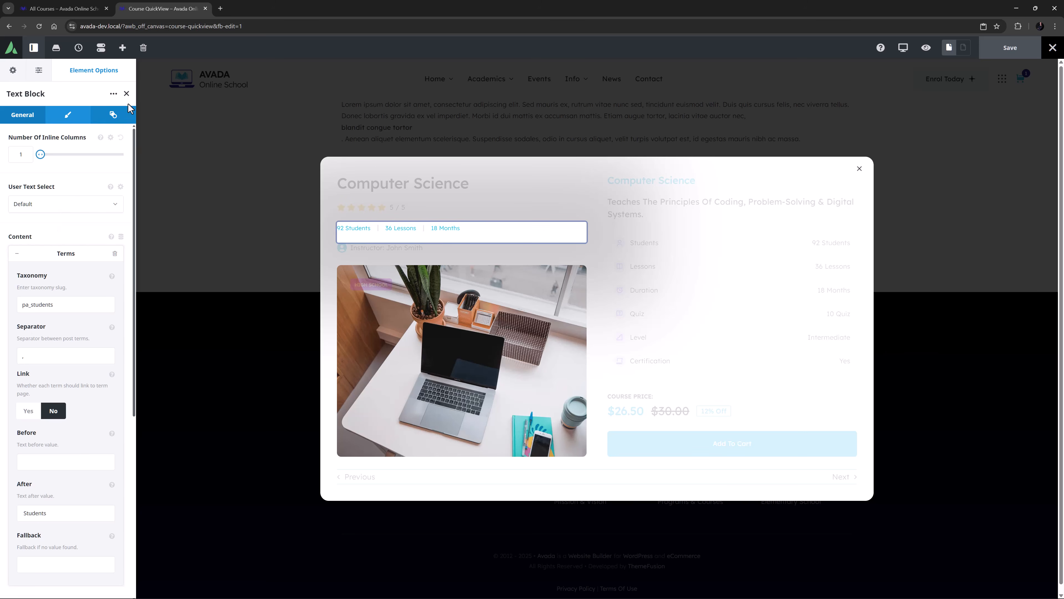
left_click(127, 93)
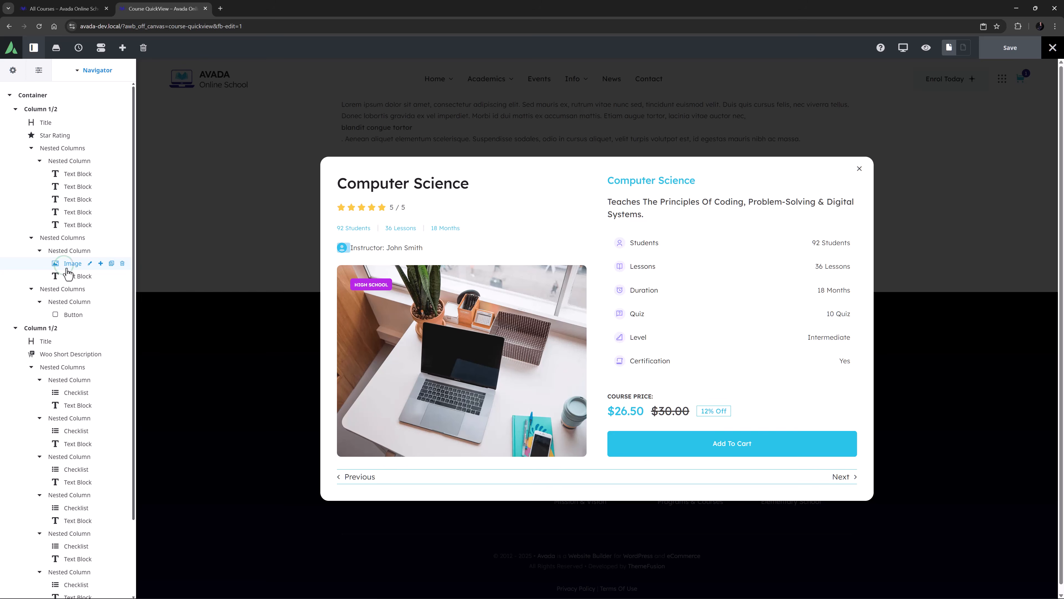
left_click(87, 277)
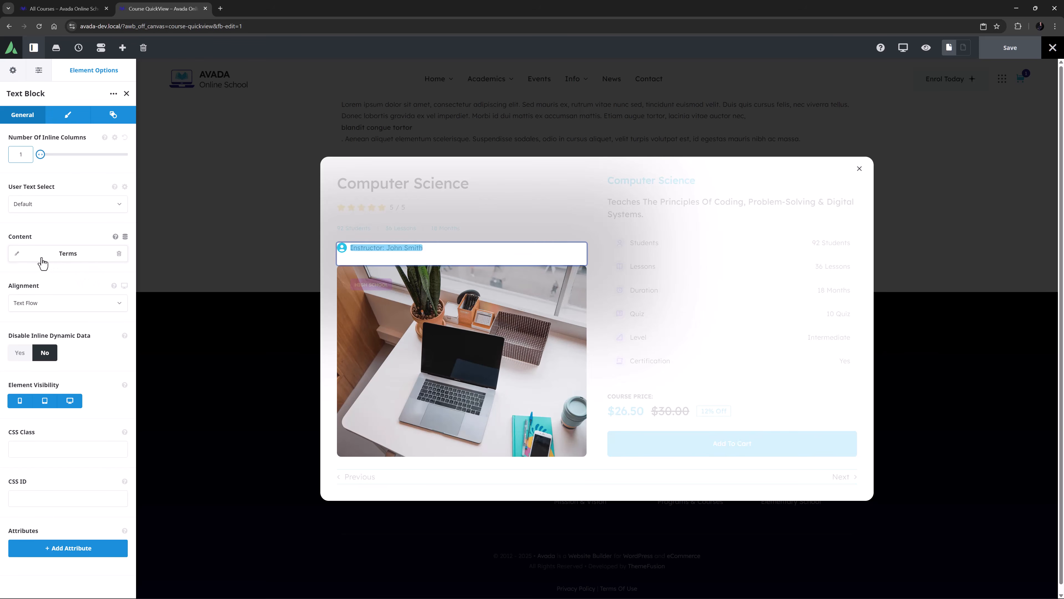
left_click(20, 254)
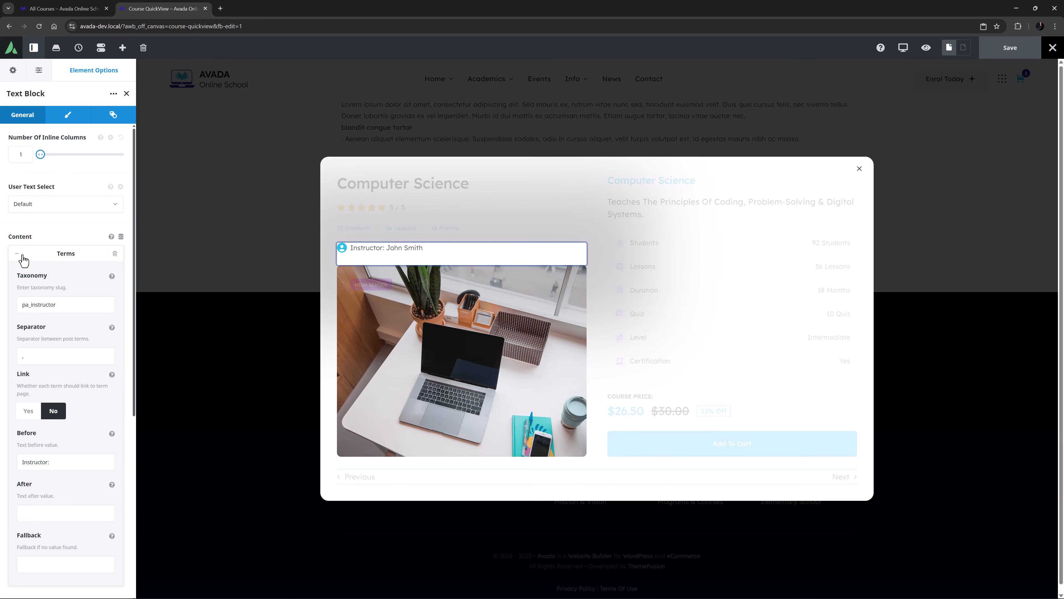
left_click(22, 257)
left_click(127, 93)
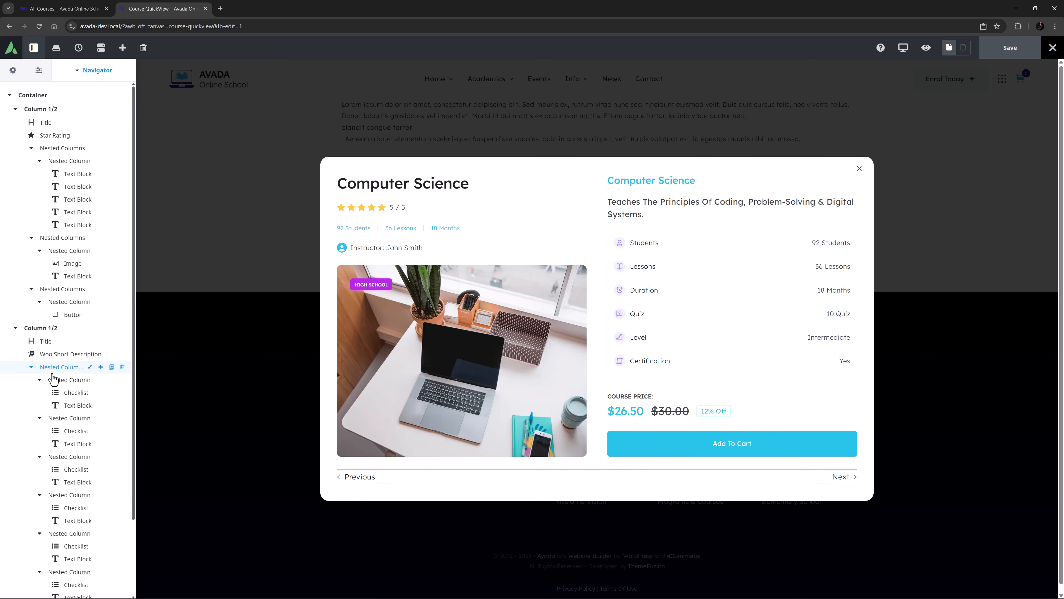
Inspect the Students row's Checklist items and the Terms settings of its adjoining Text Block.
left_click(84, 393)
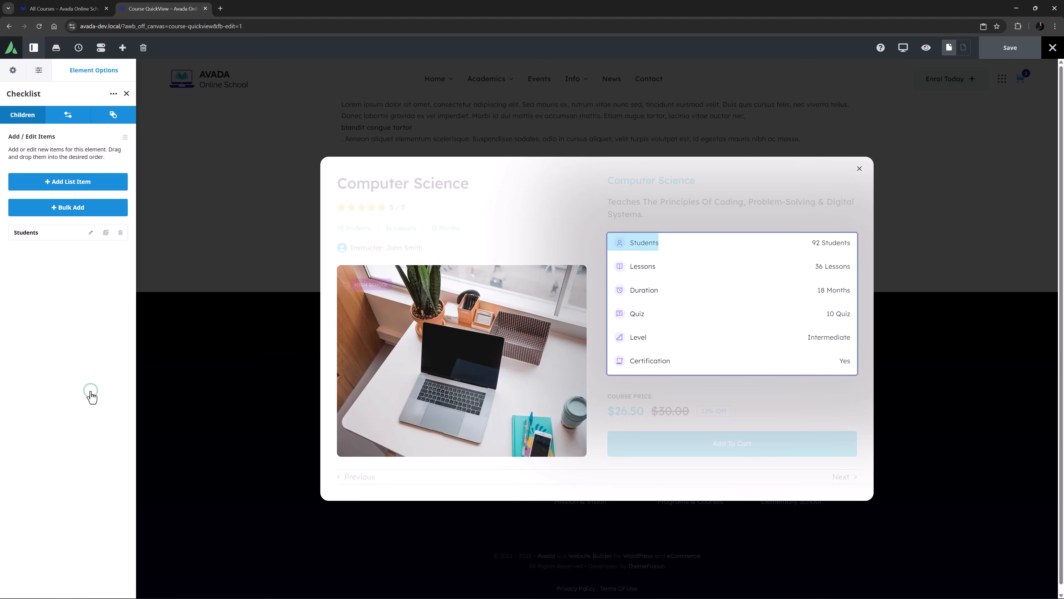
left_click(126, 93)
left_click(89, 405)
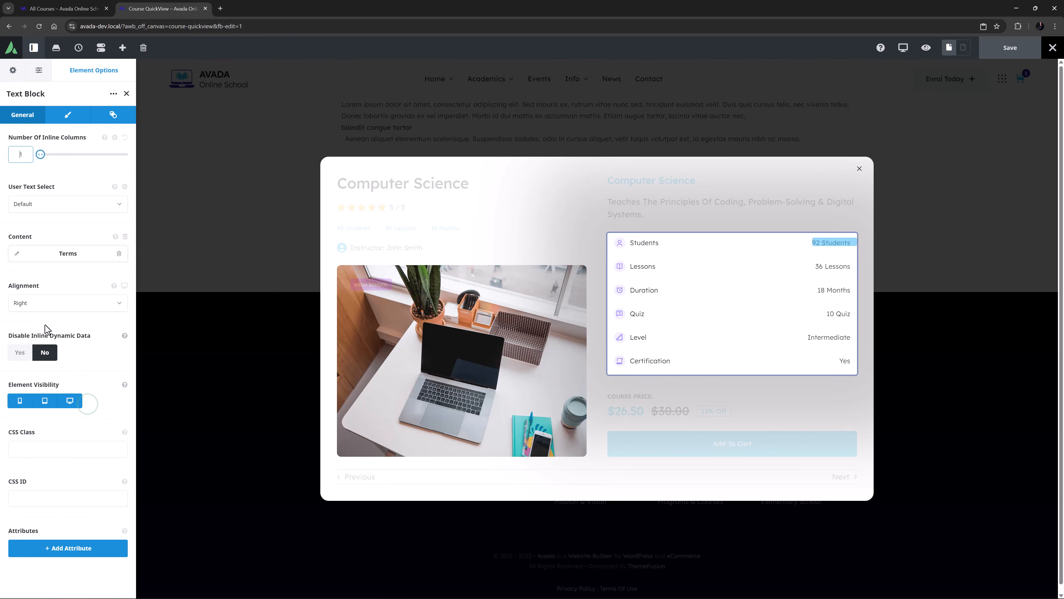
left_click(17, 253)
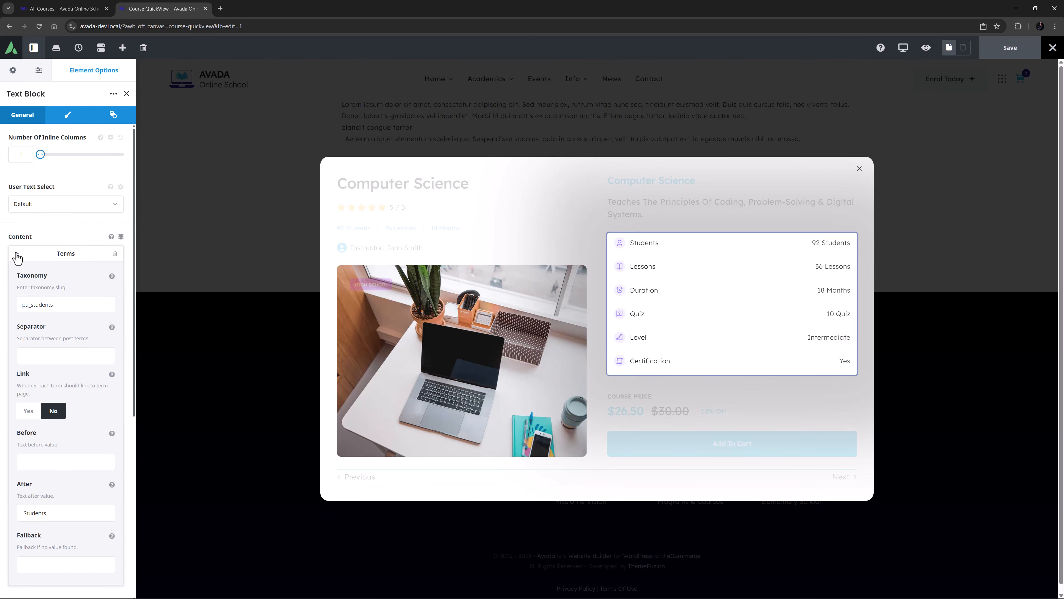
left_click(126, 93)
Review the design options of the Separator between the course details and the price.
left_click(718, 377)
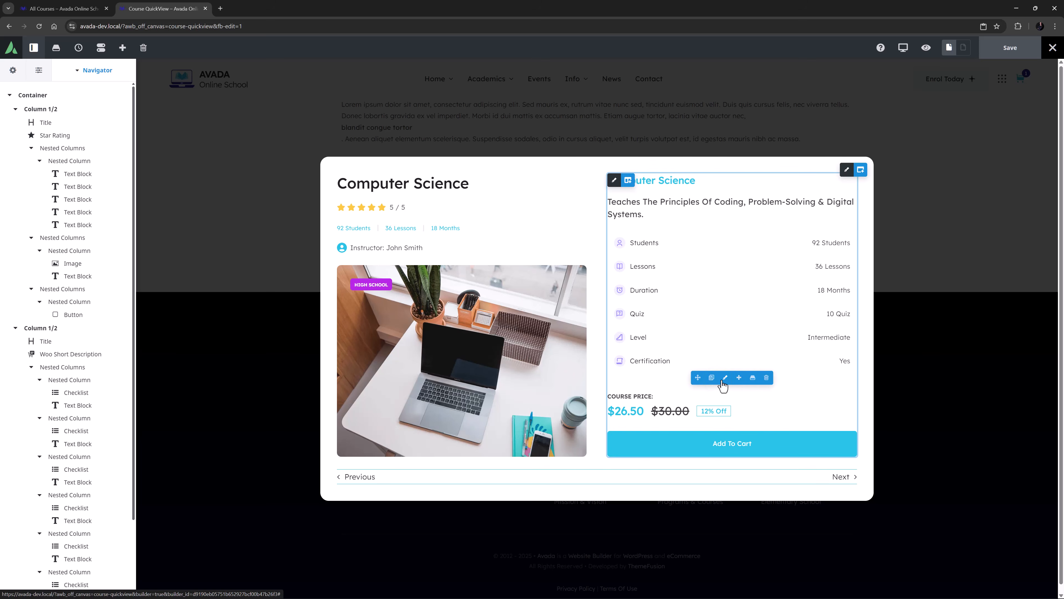
left_click(725, 377)
left_click(67, 116)
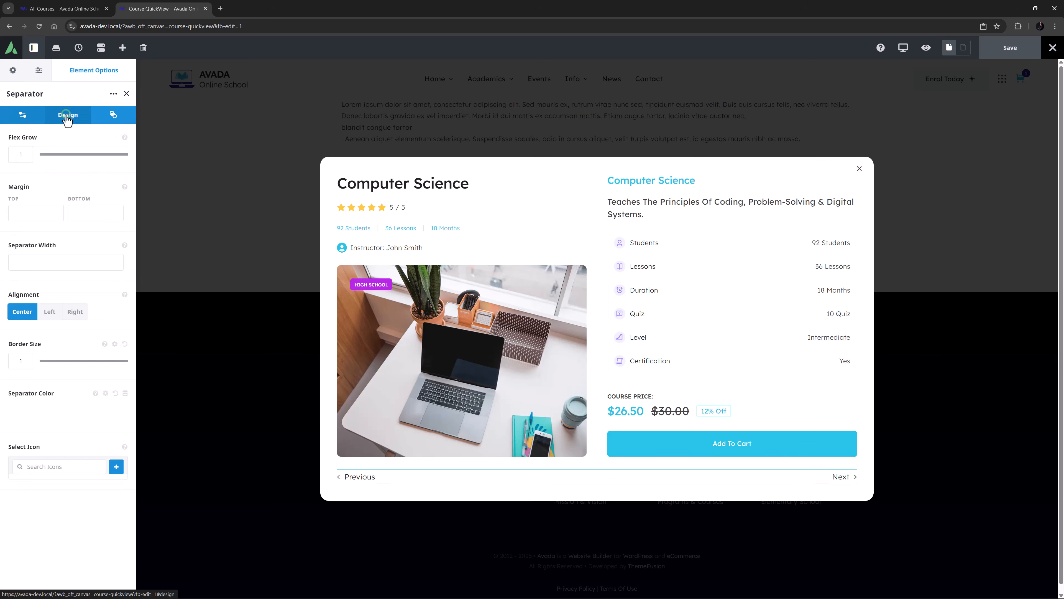
left_click(126, 93)
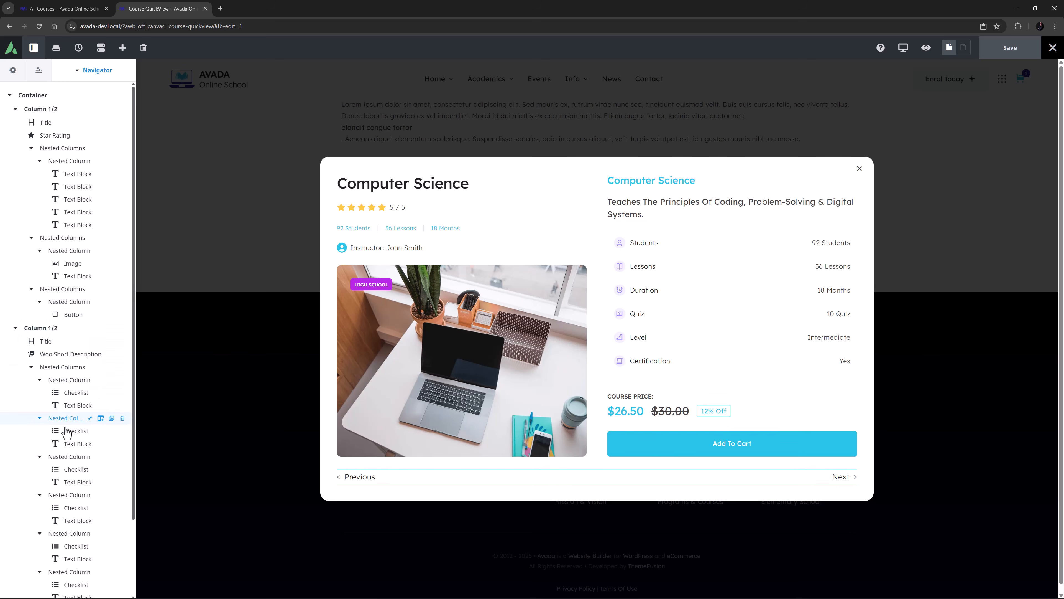
Review the Add To Cart button's general options and the Pagination element's general and design options.
scroll(71, 419, "down", 2)
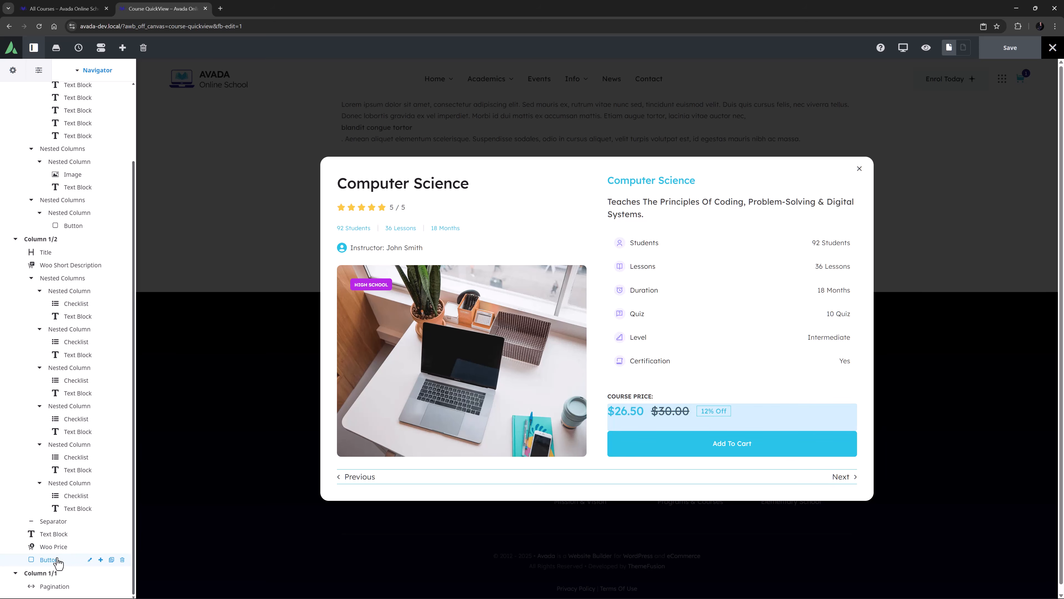
left_click(90, 559)
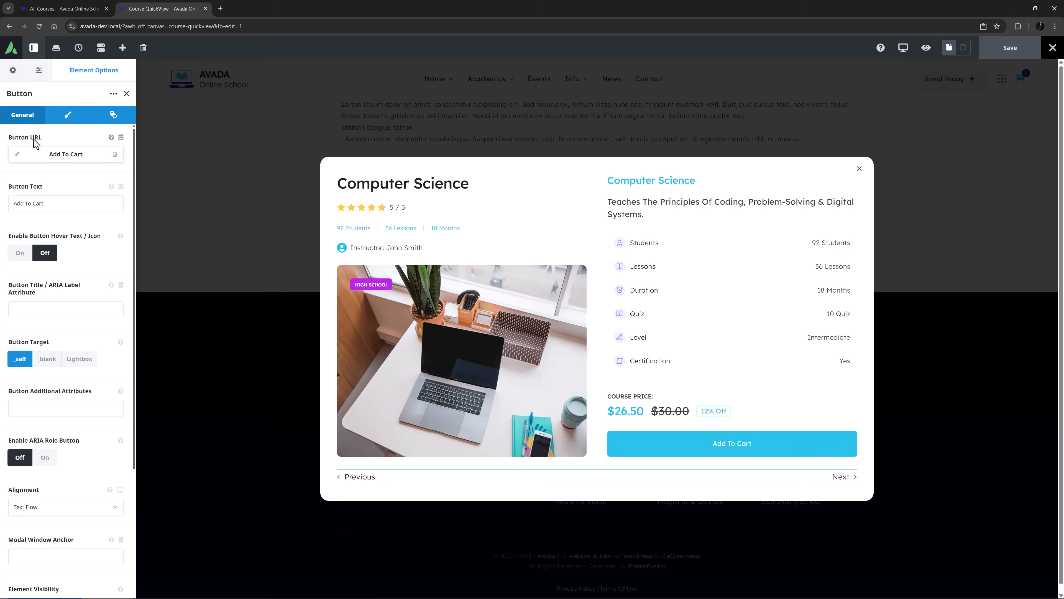
left_click(126, 93)
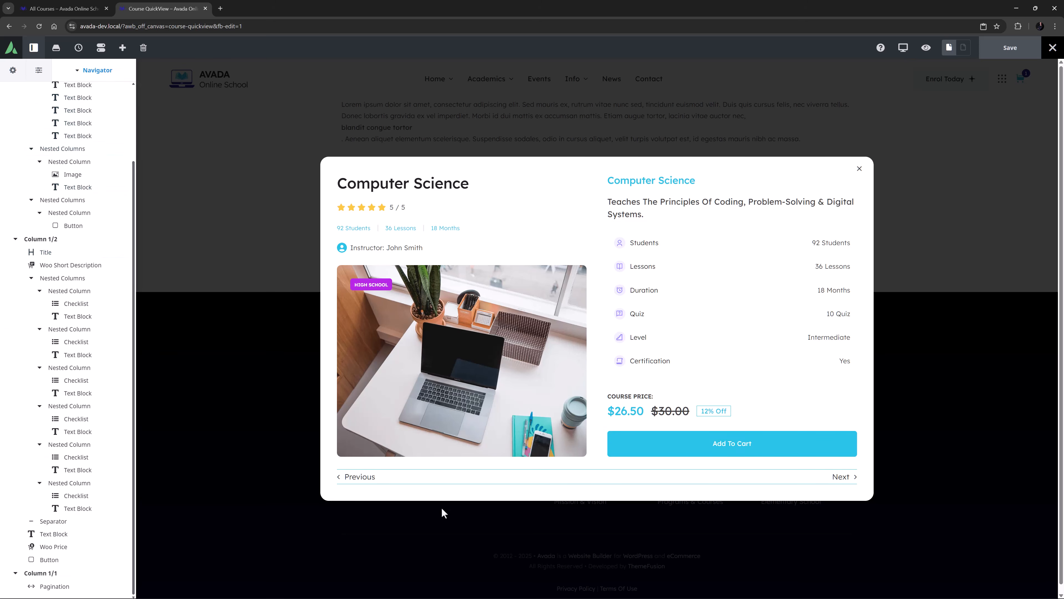
left_click(590, 470)
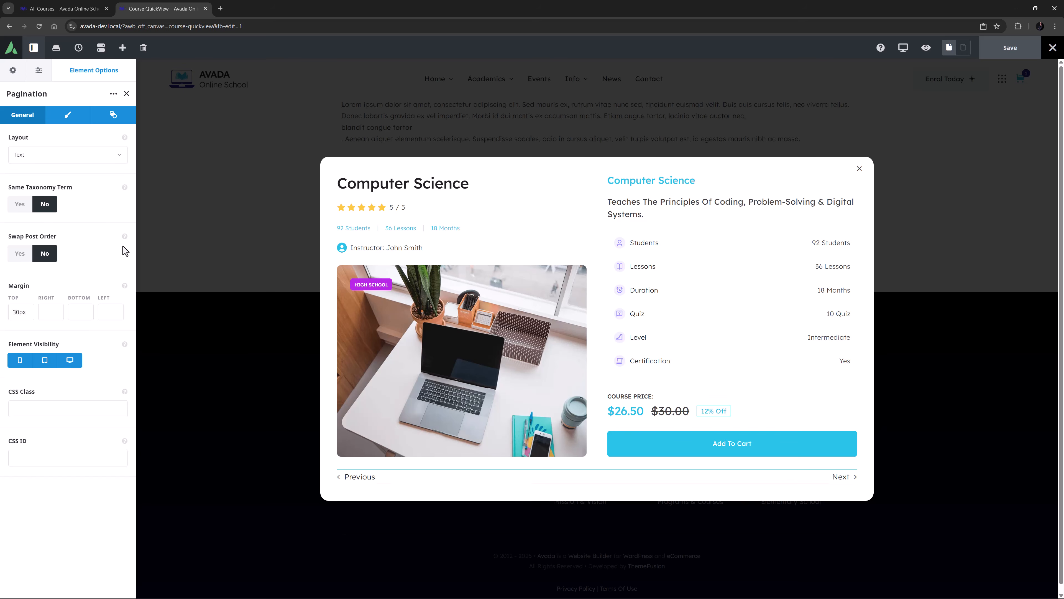
left_click(67, 118)
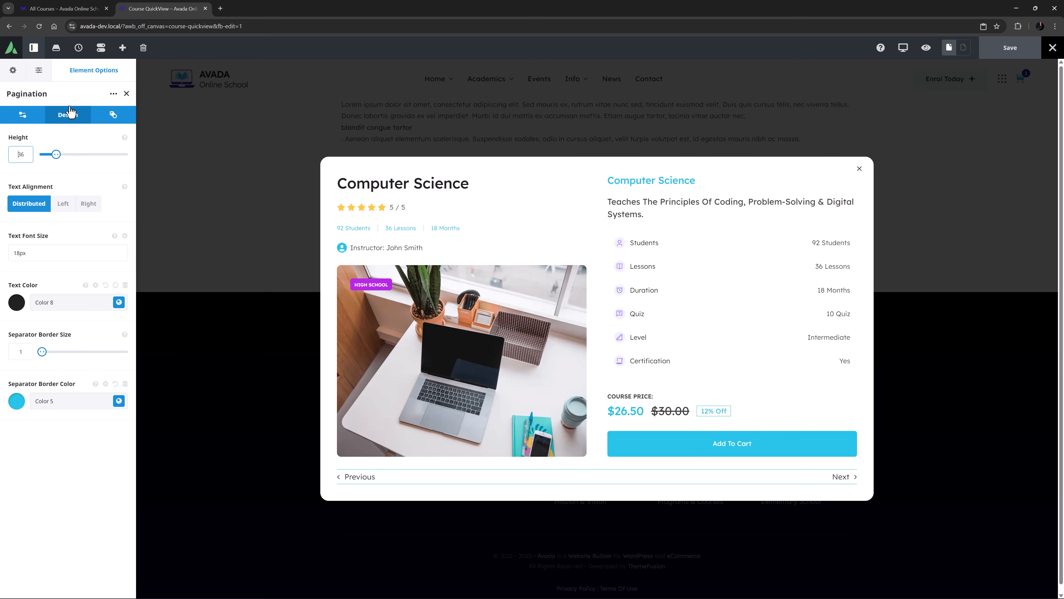
Return to the All Courses page and open its Shop Content section for live editing.
left_click(48, 8)
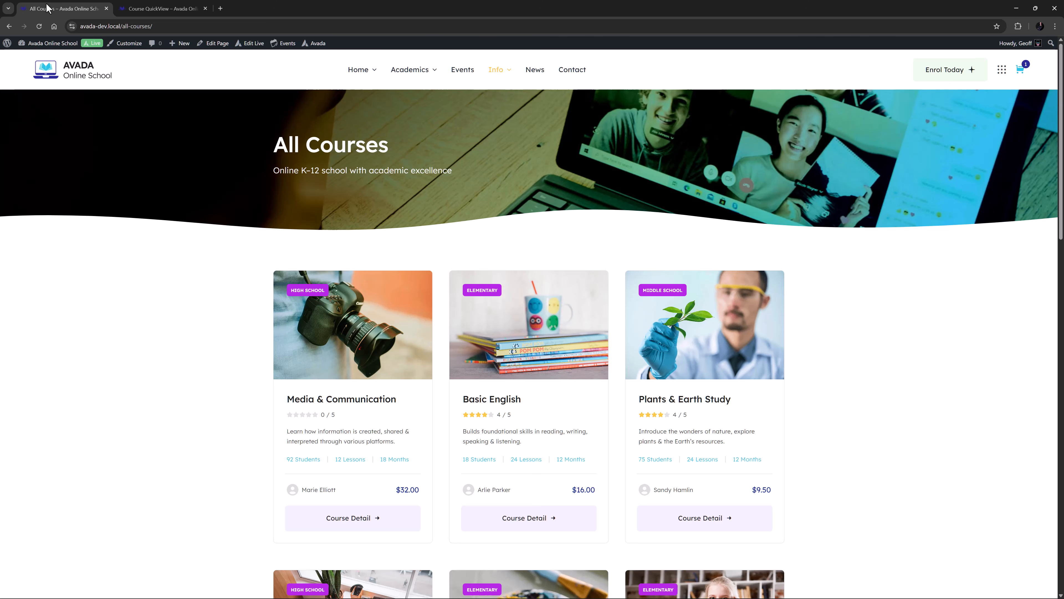
mouse_move(252, 46)
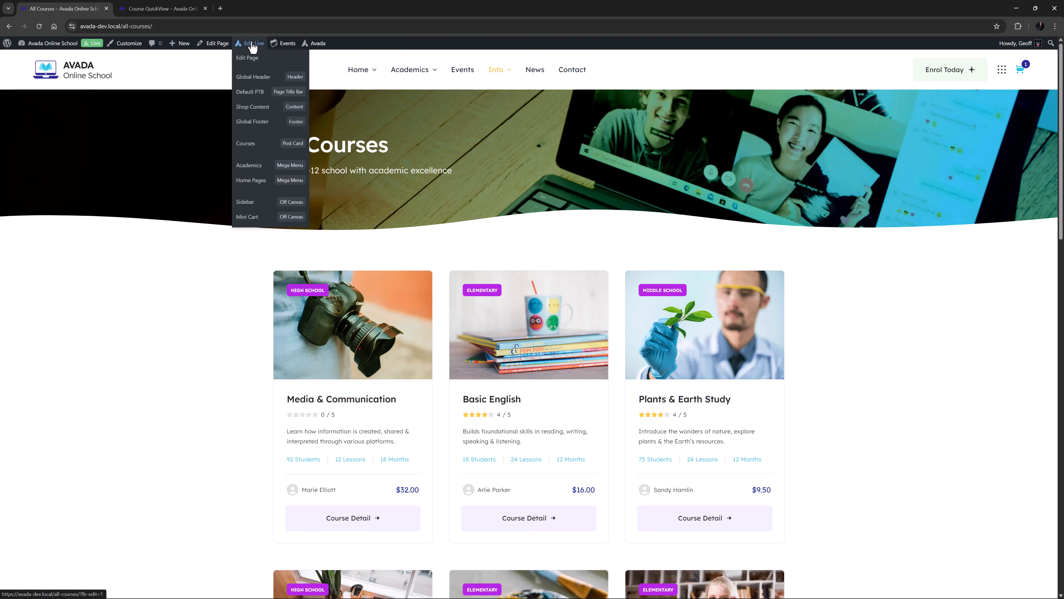
left_click(249, 110)
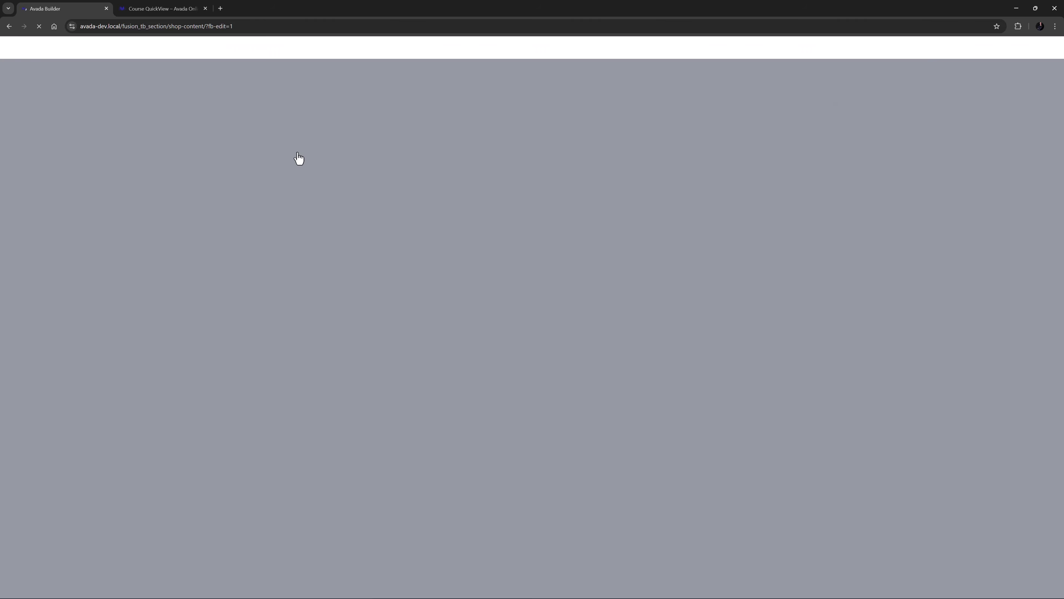
Set Link Off Canvas to Course QuickView for the course Post Cards and show the option's description.
scroll(503, 331, "down", 5)
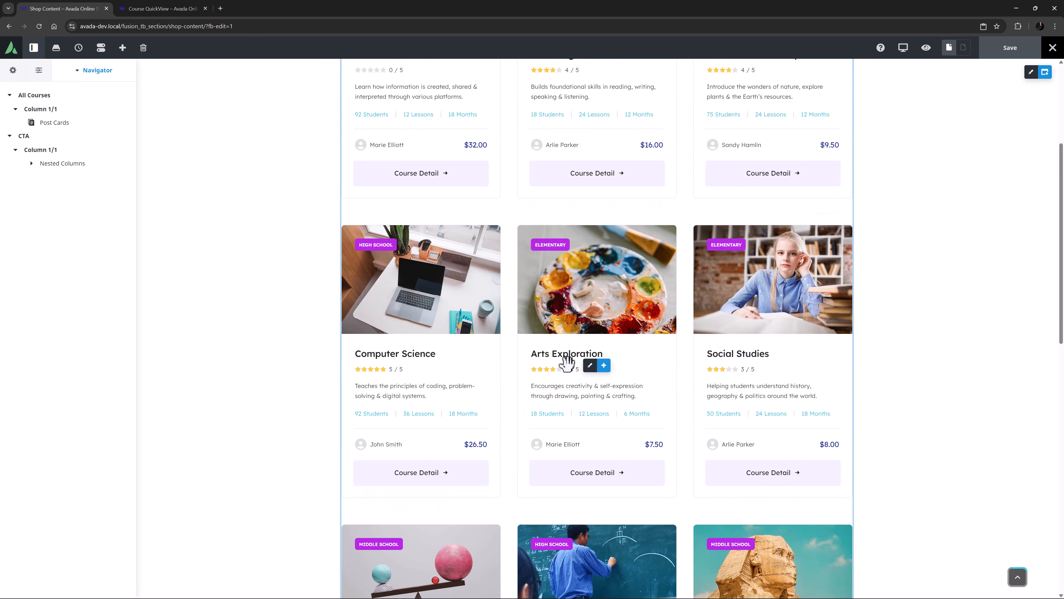
left_click(594, 369)
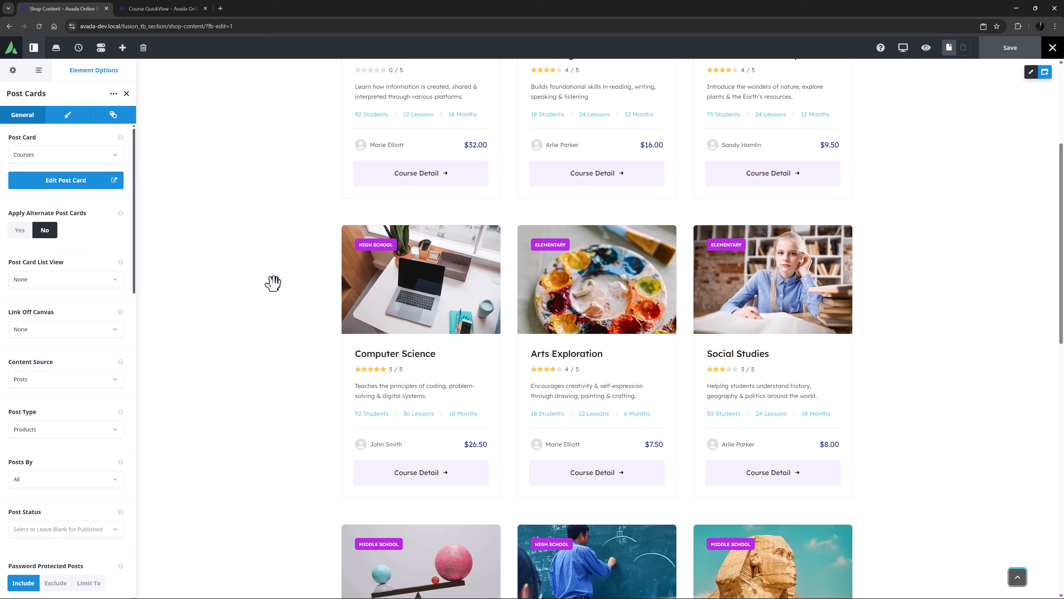
left_click(62, 331)
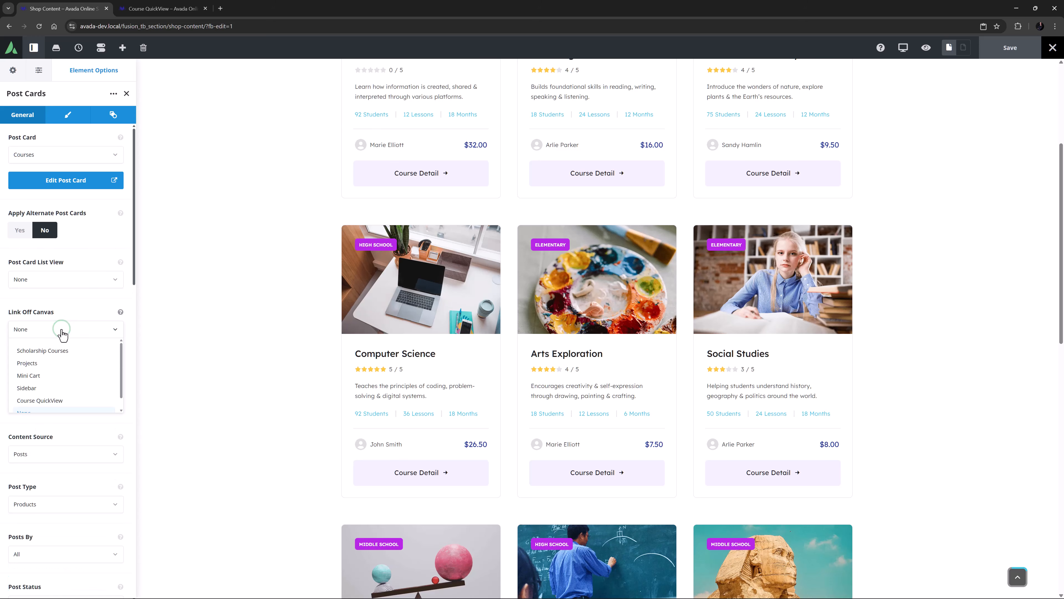
left_click(48, 405)
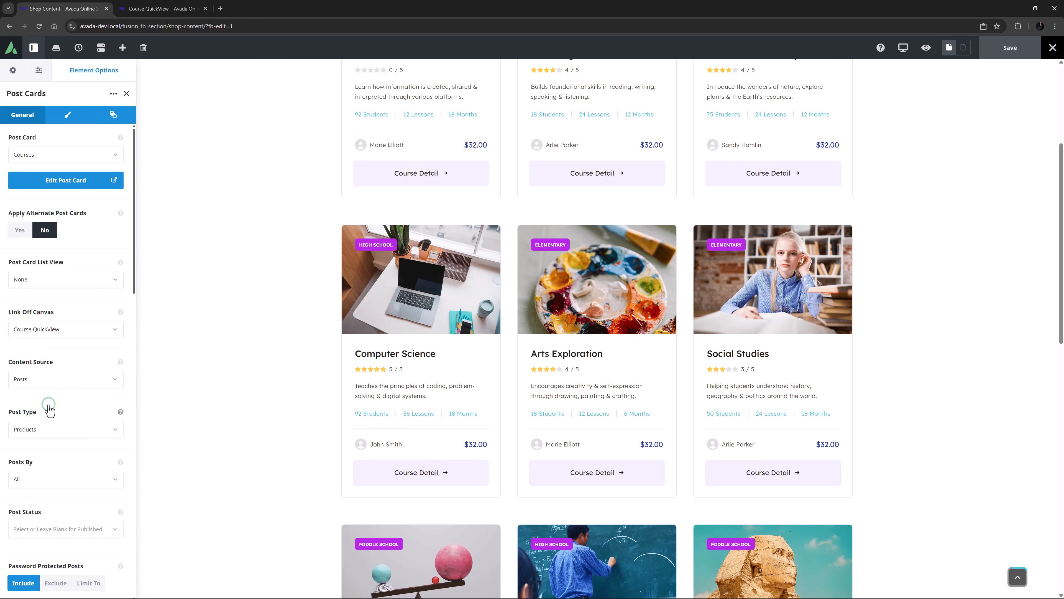
left_click(121, 312)
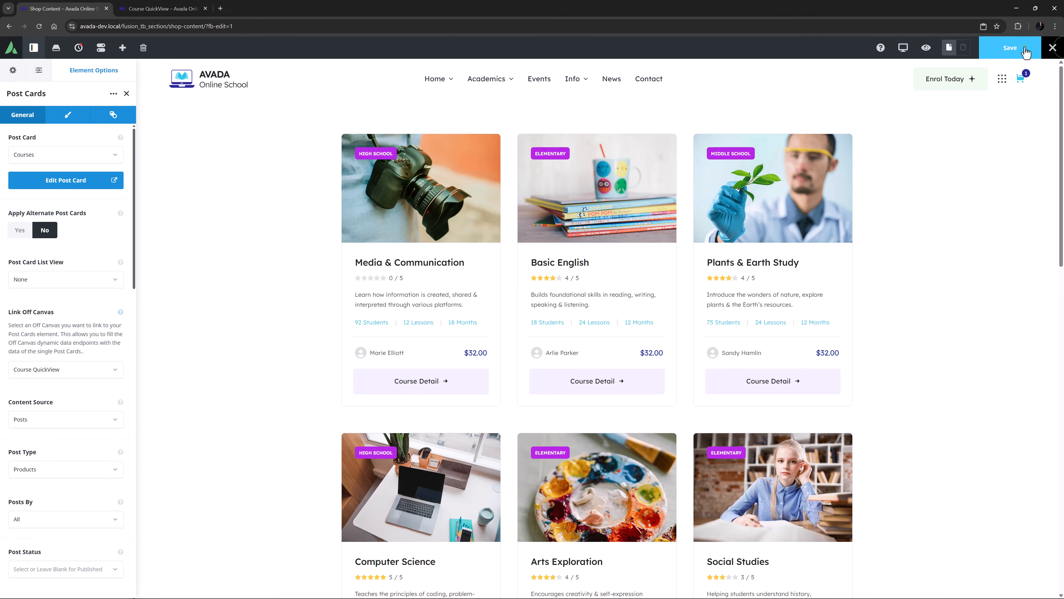
Save the Shop Content section and open its Courses post card for editing.
left_click(1023, 46)
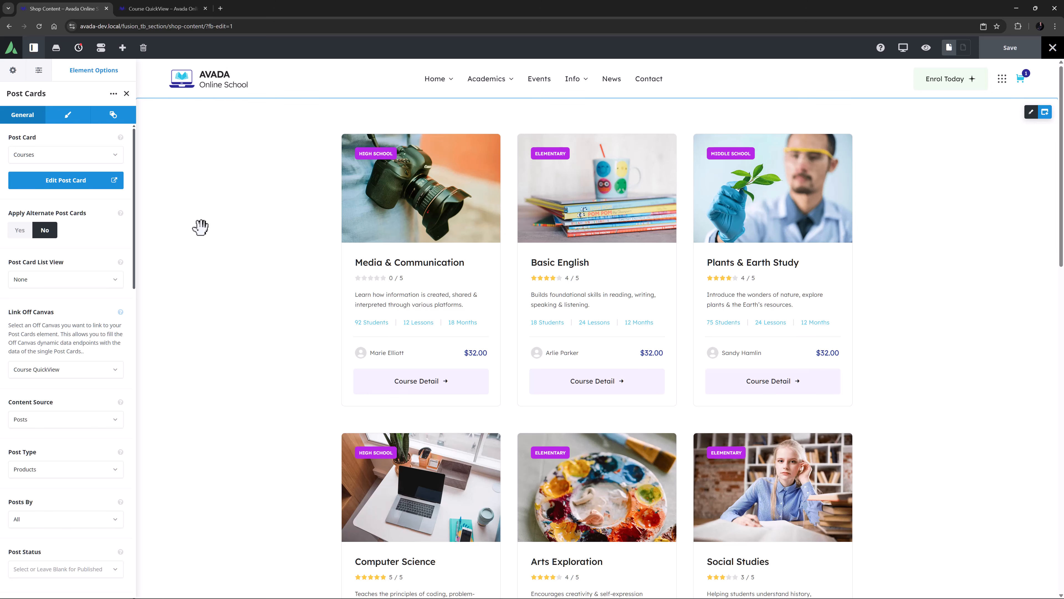
left_click(109, 181)
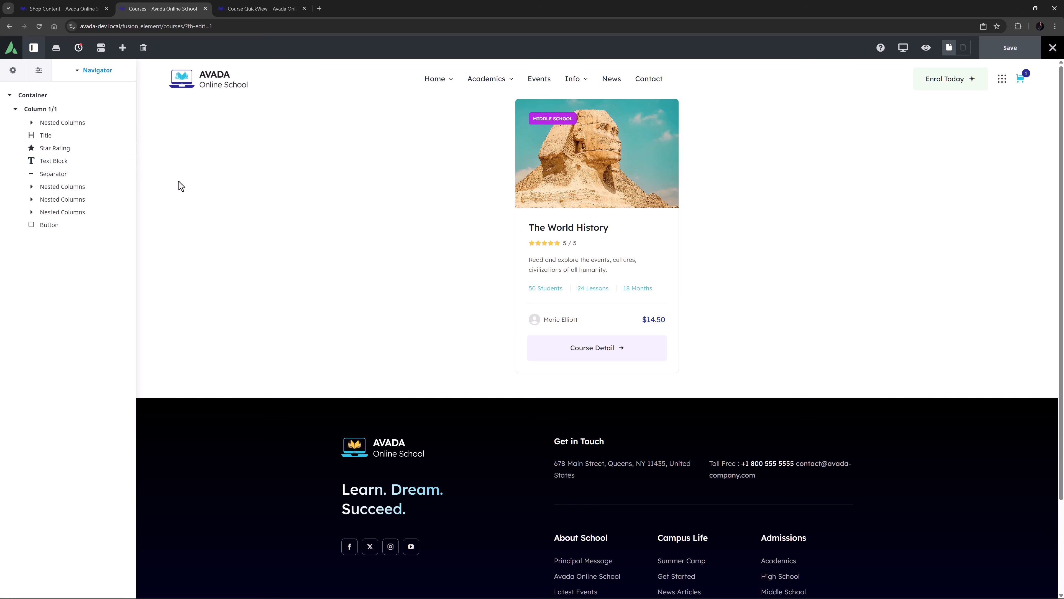
Duplicate the Course Detail button and set the upper button's URL to the dynamic Open Off Canvas action with Course QuickView.
left_click(576, 342)
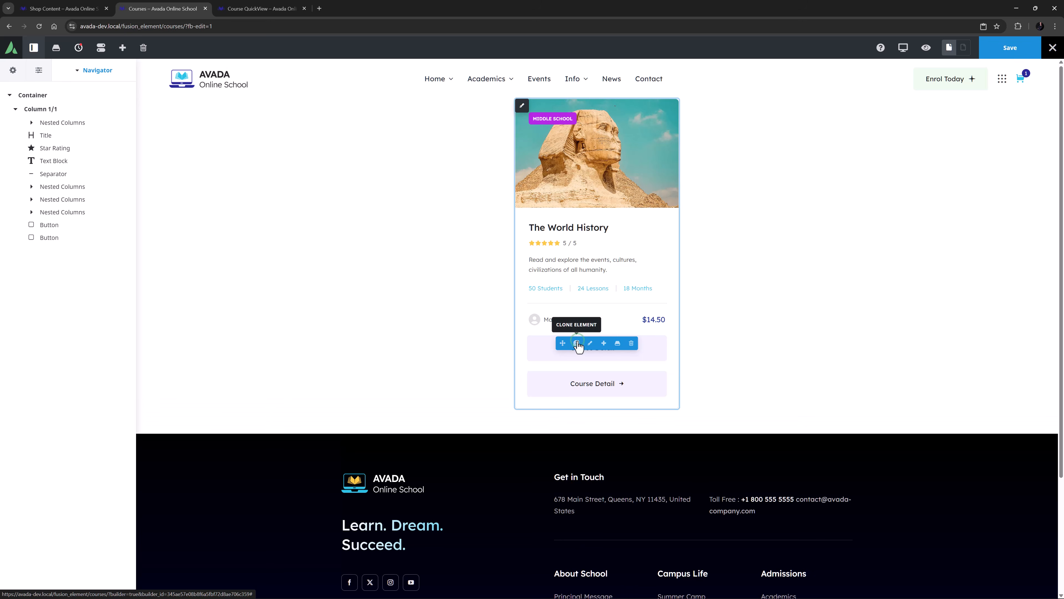
left_click(589, 343)
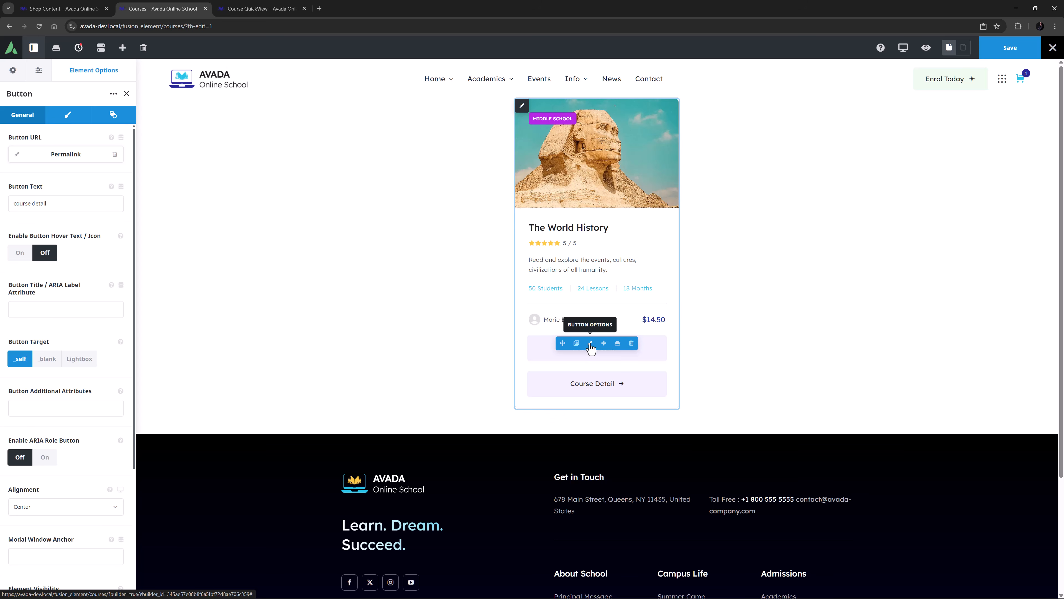
left_click(115, 155)
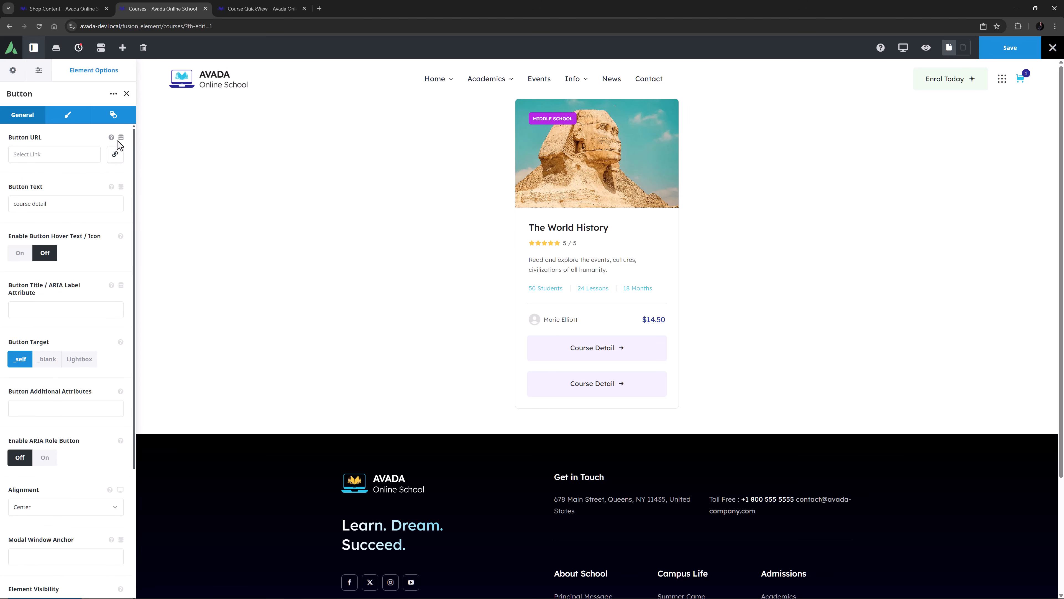
left_click(121, 138)
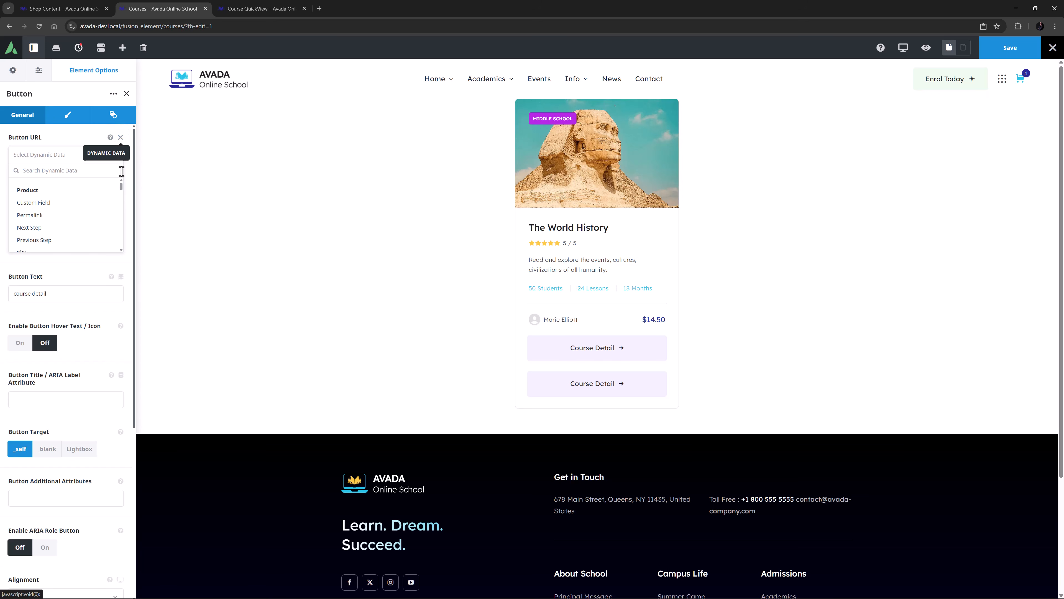
scroll(104, 210, "down", 3)
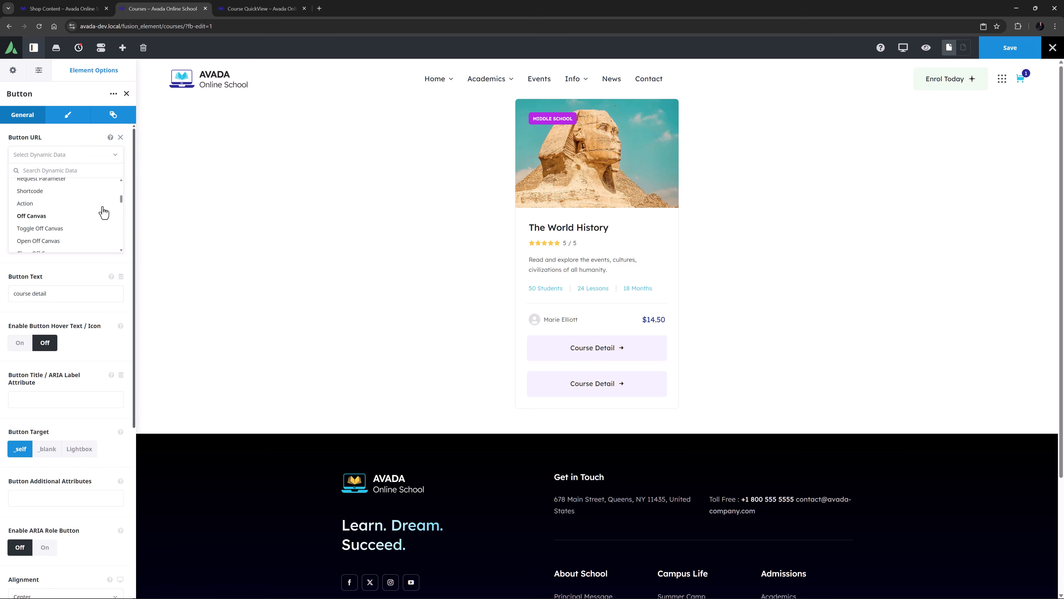
left_click(49, 241)
left_click(56, 212)
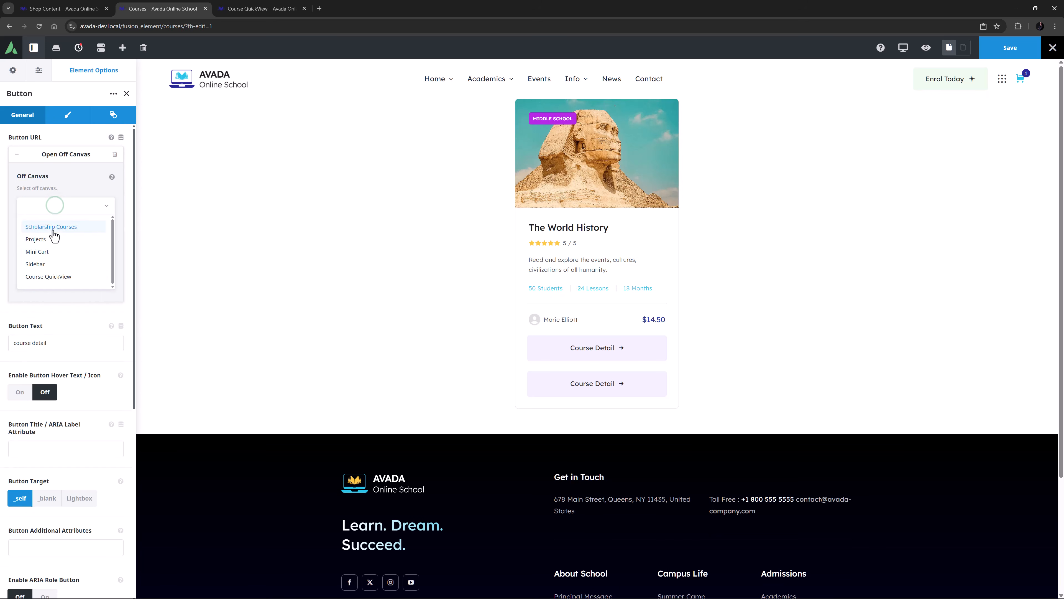
left_click(48, 276)
Change the upper button's text to "Course Quick View".
left_click_drag(54, 268, 2, 271)
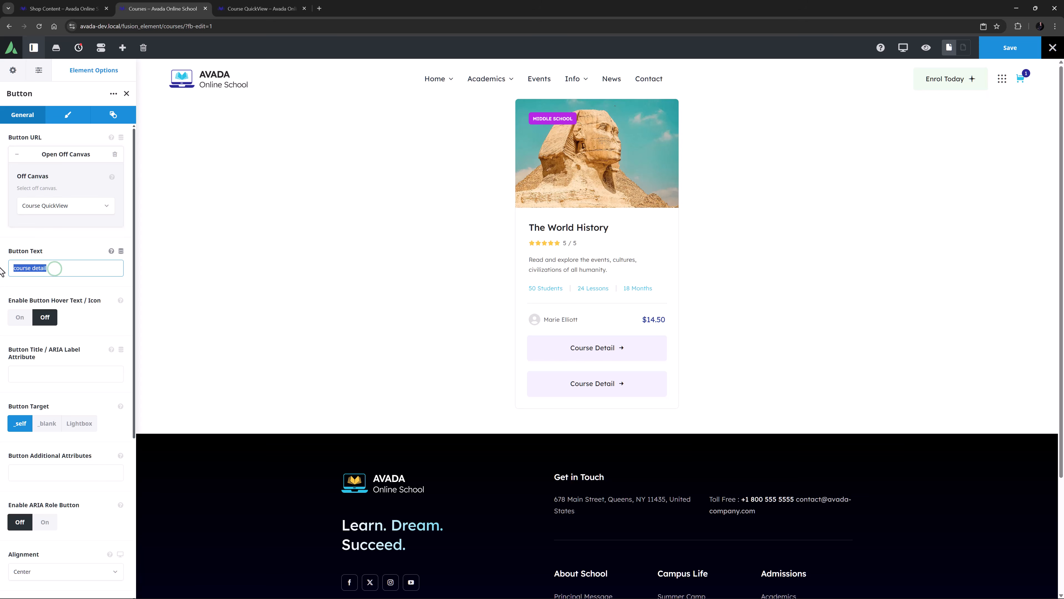
type("Course Quick View")
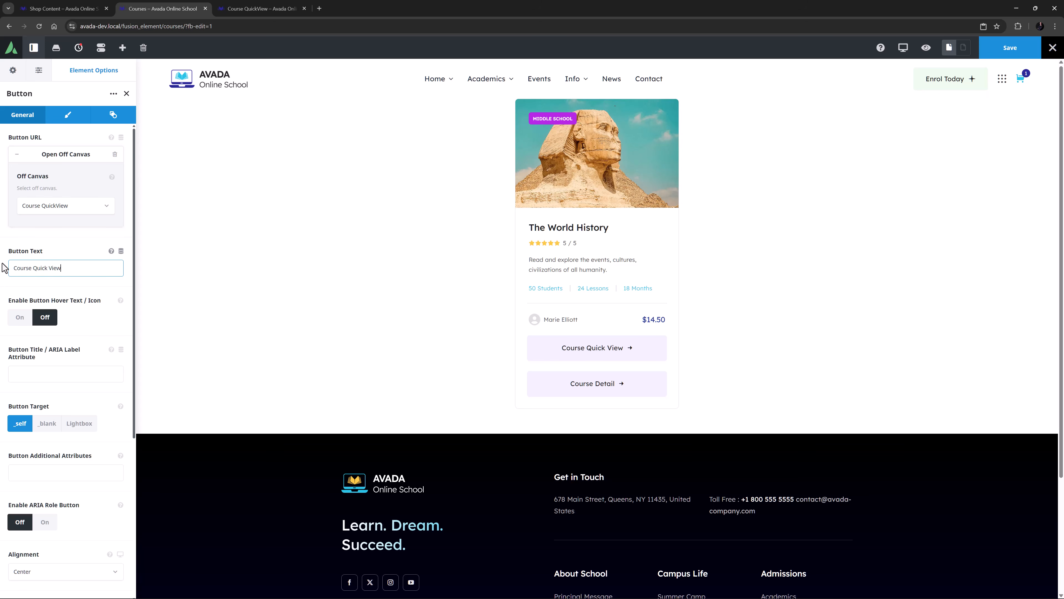
left_click(28, 240)
Set the Course Quick View button's gradient start and end colors to the global Color 5.
left_click(65, 119)
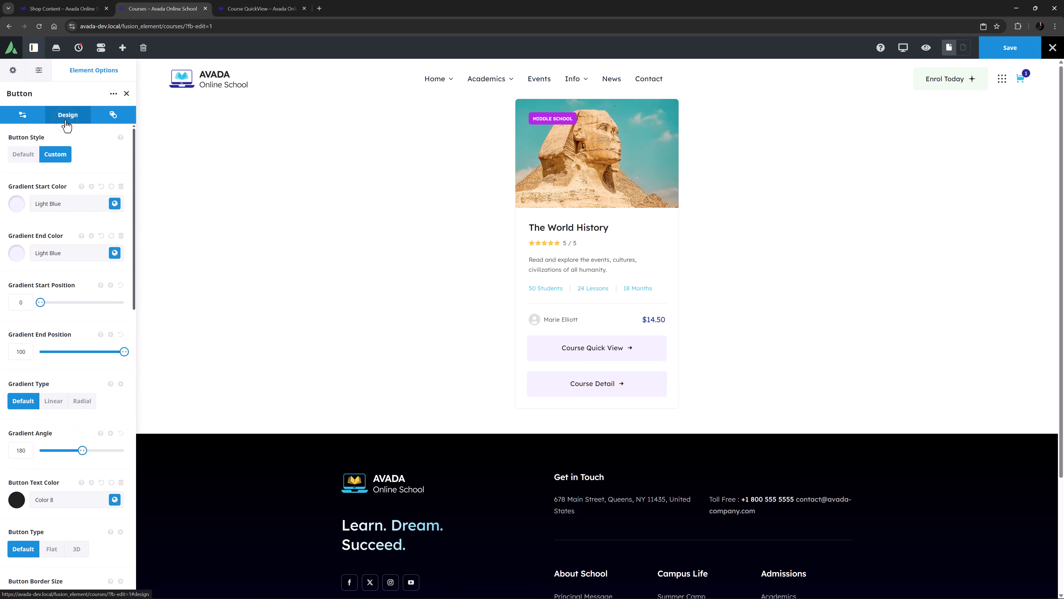
left_click(114, 204)
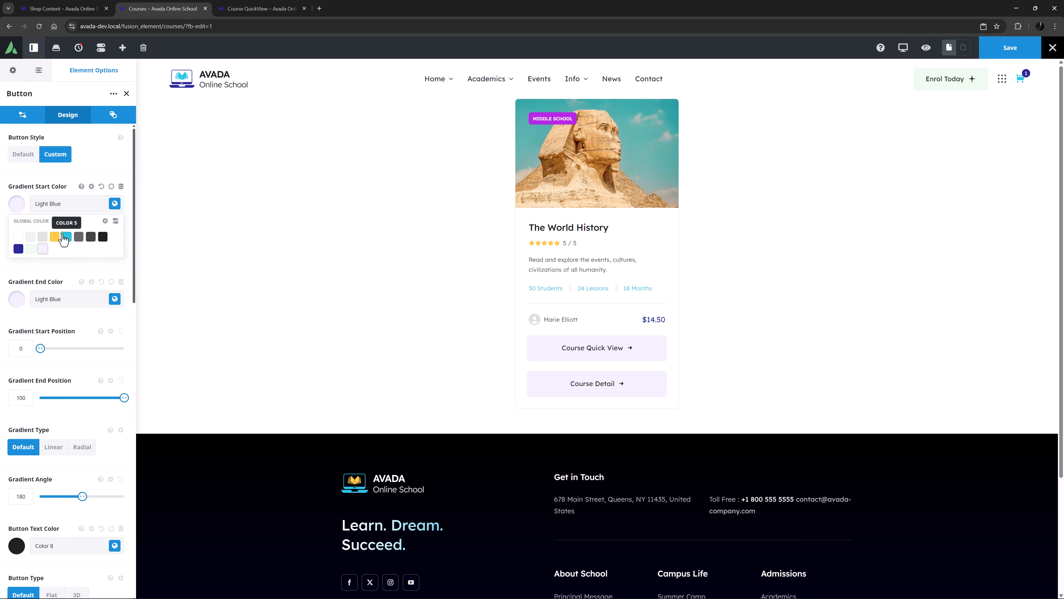
left_click(67, 236)
left_click(114, 299)
left_click(66, 286)
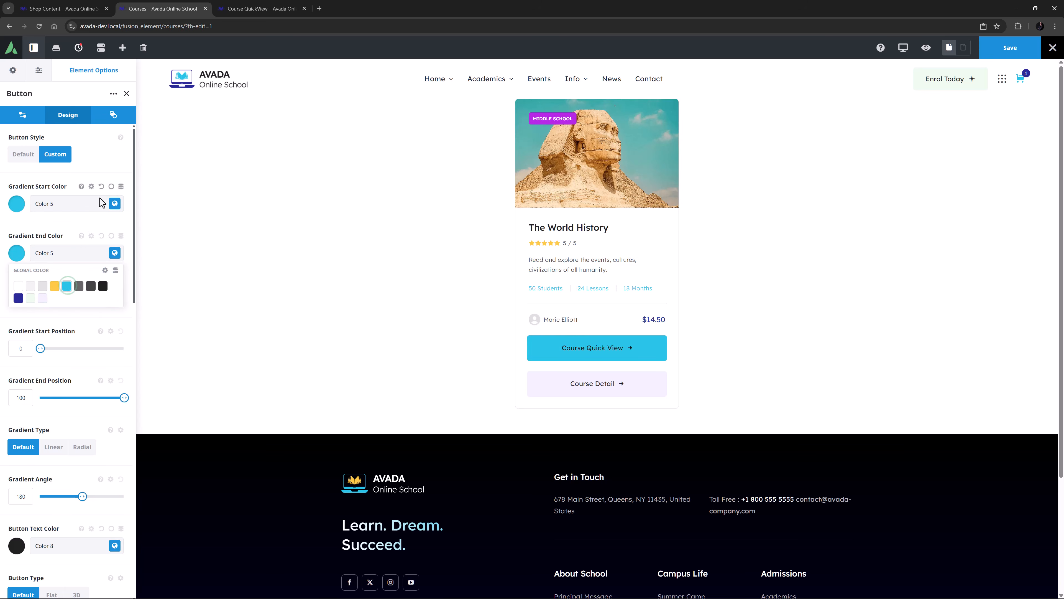
Set the Course Quick View button's hover gradient start and end colors to the global Color 4 and return to the normal state.
left_click(111, 186)
left_click(107, 203)
left_click(114, 211)
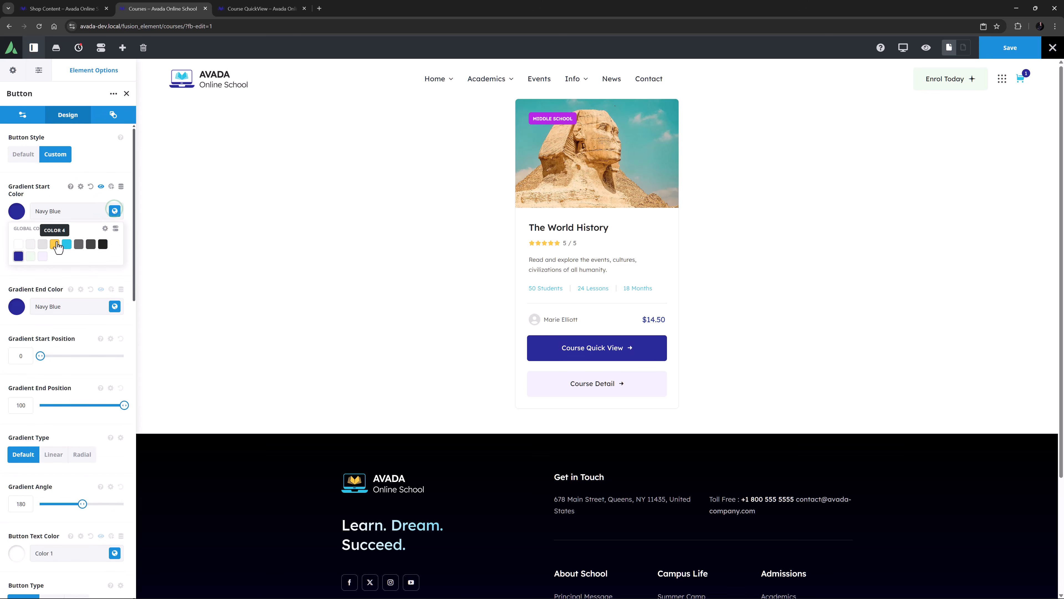
left_click(54, 244)
left_click(114, 305)
left_click(54, 293)
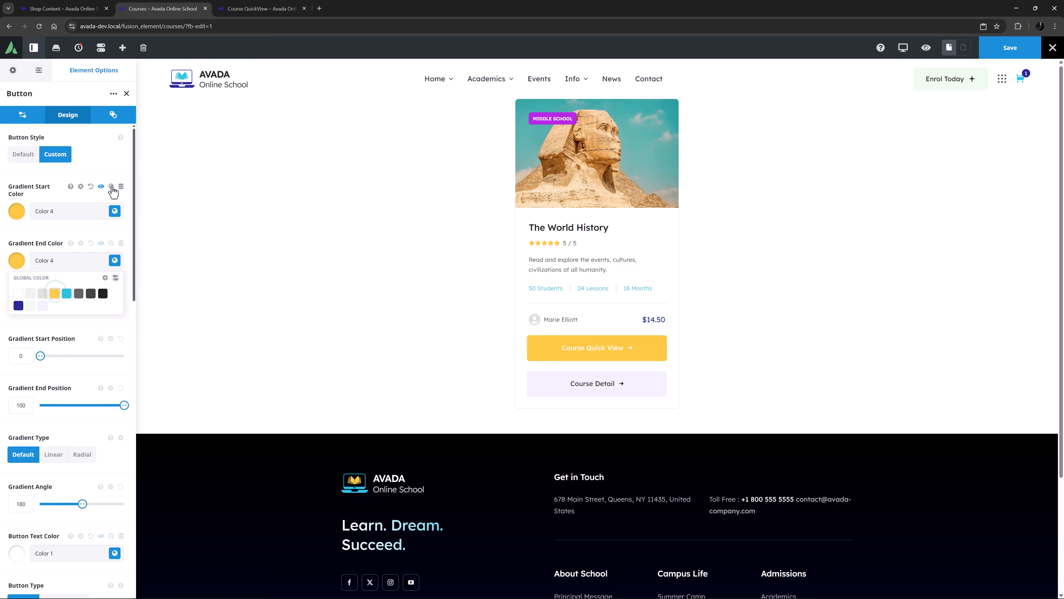
left_click(111, 186)
left_click(87, 203)
Search the Regular icons for "eye", assign the eye icon to the Course Quick View button and save the post card.
scroll(38, 482, "down", 10)
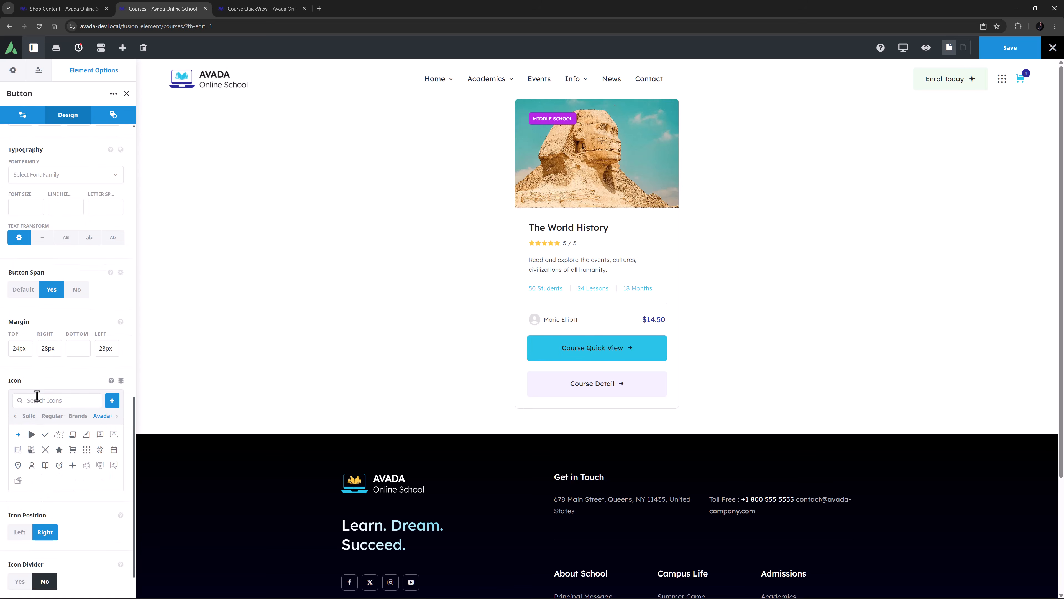
left_click(52, 417)
left_click(52, 401)
type("eye")
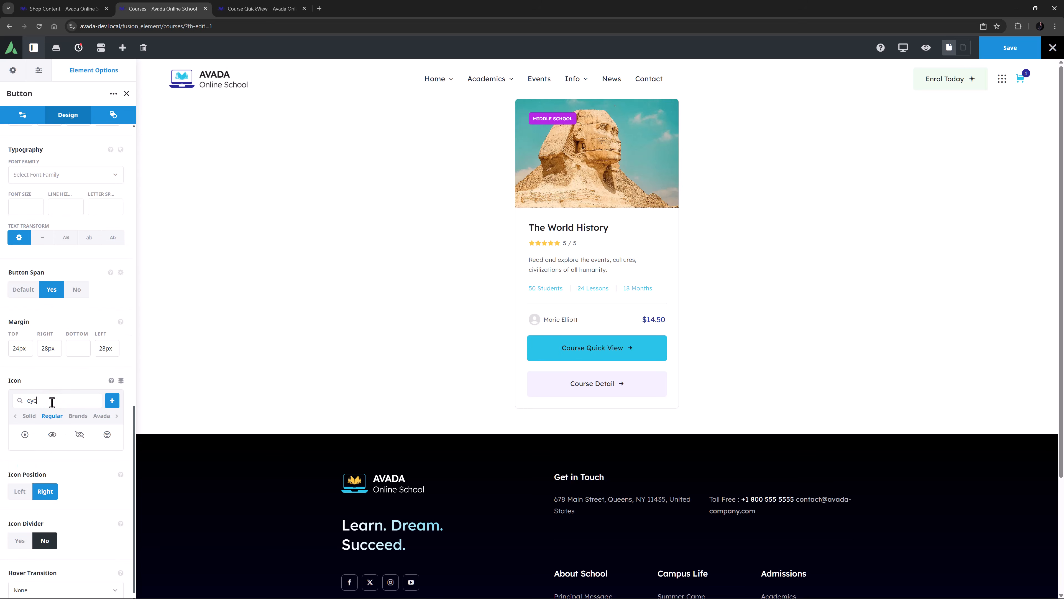
left_click(52, 434)
left_click(1005, 50)
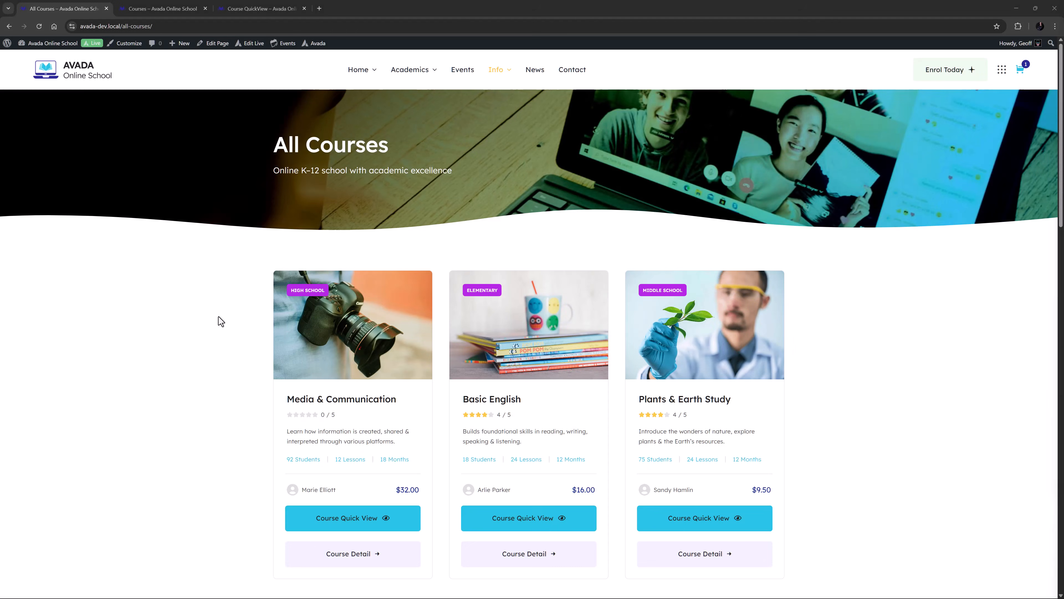
Review the updated course cards on the All Courses page.
scroll(219, 316, "down", 8)
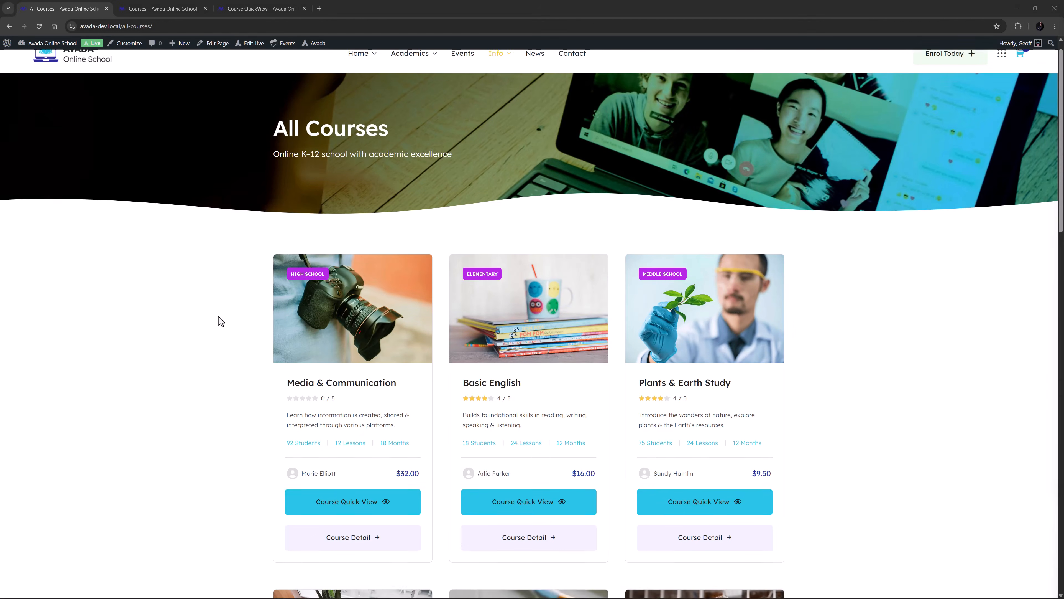
scroll(217, 317, "down", 6)
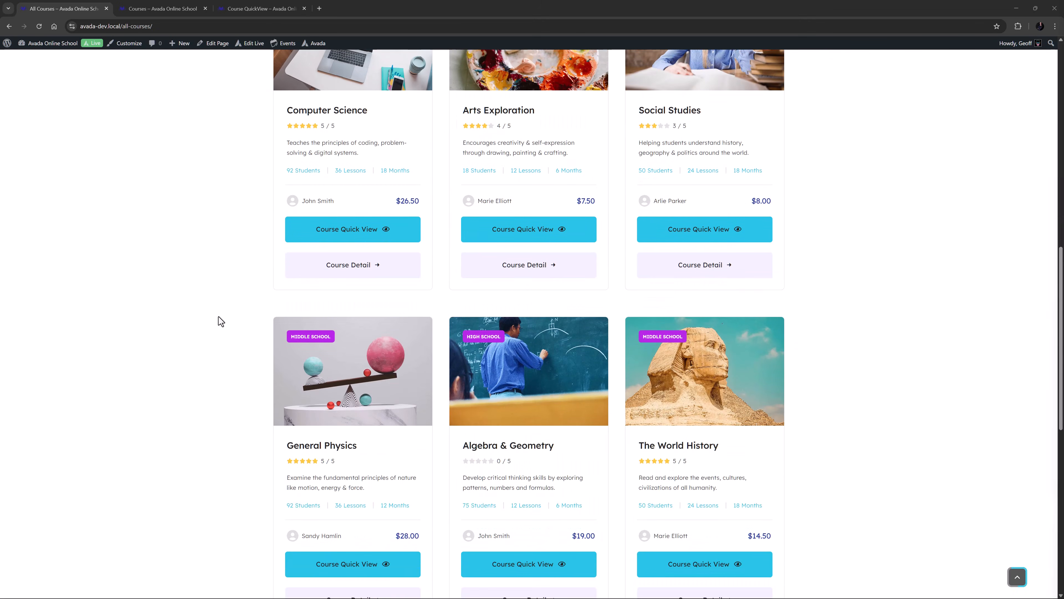
scroll(218, 317, "up", 11)
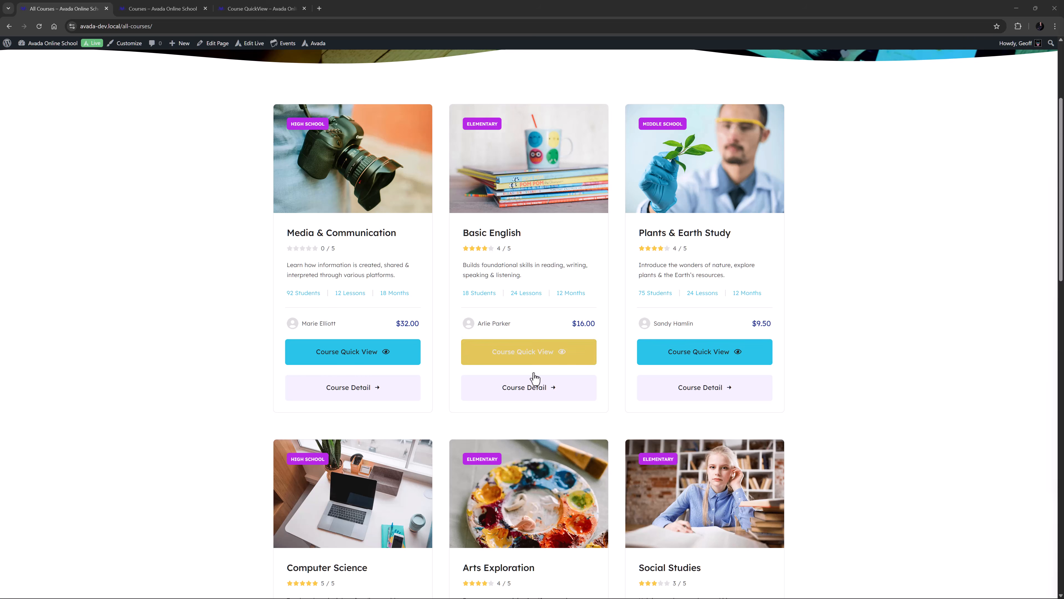
Open the Basic English course's detail page, examine its content and return to All Courses.
left_click(534, 388)
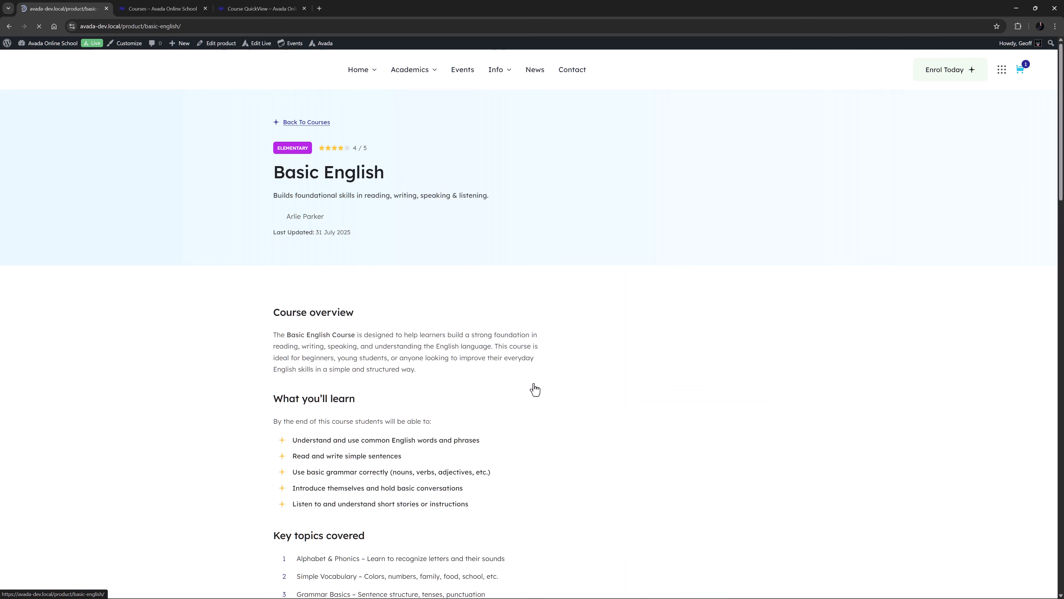
scroll(533, 385, "down", 12)
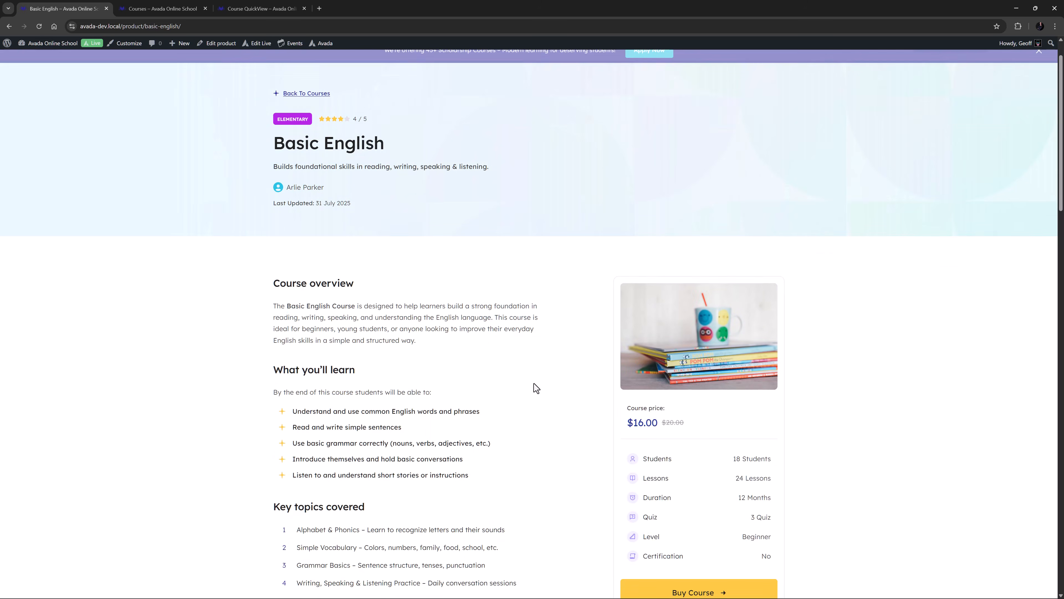
scroll(515, 392, "down", 6)
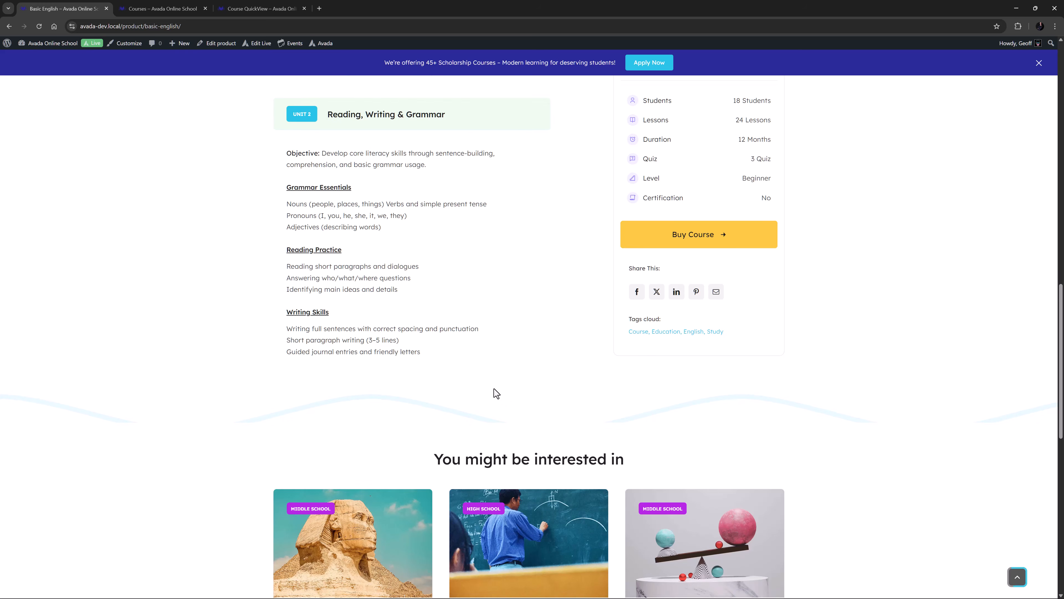
key("alt+Left")
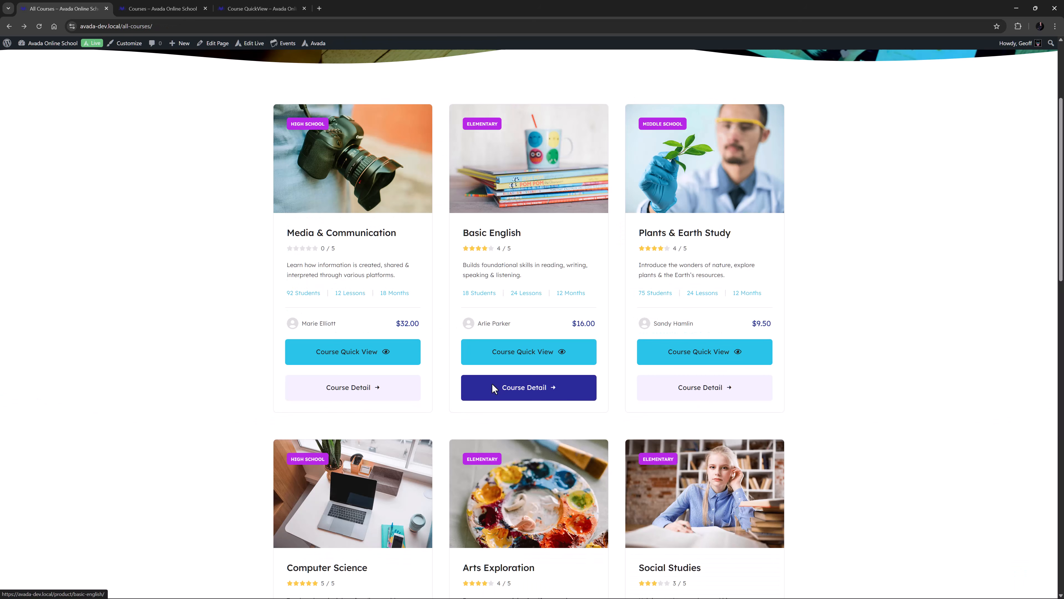
View the quick views of Basic English and Media & Communication, paging forward from the latter to Arts Exploration.
left_click(522, 356)
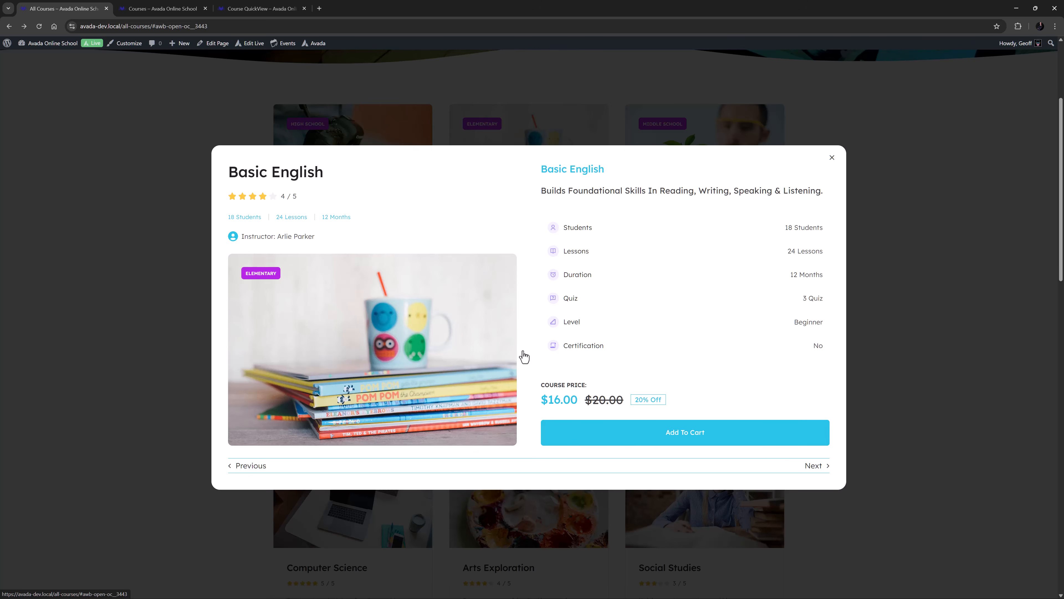
left_click(183, 327)
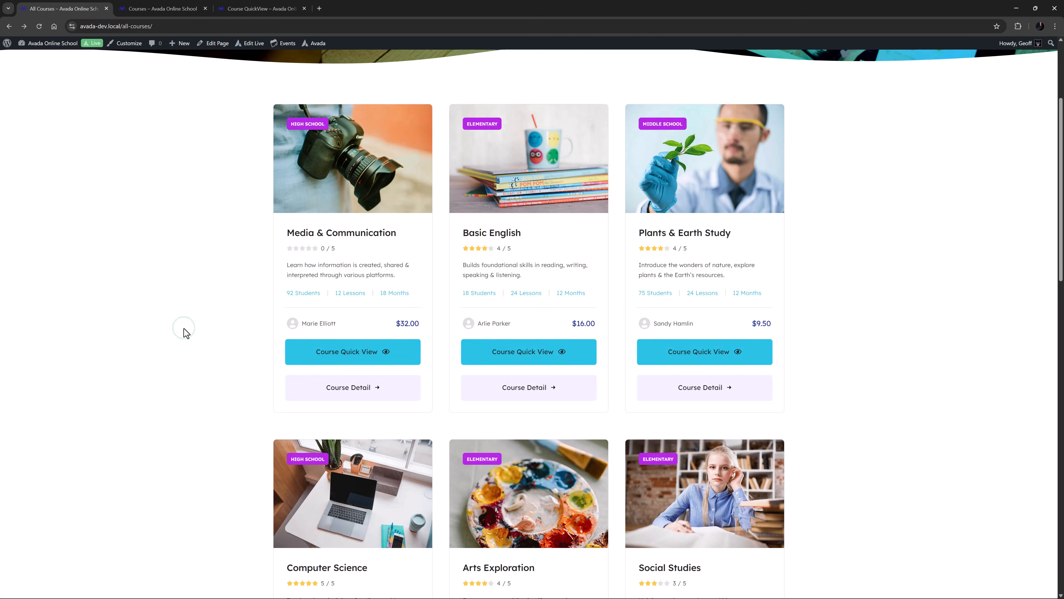
left_click(328, 353)
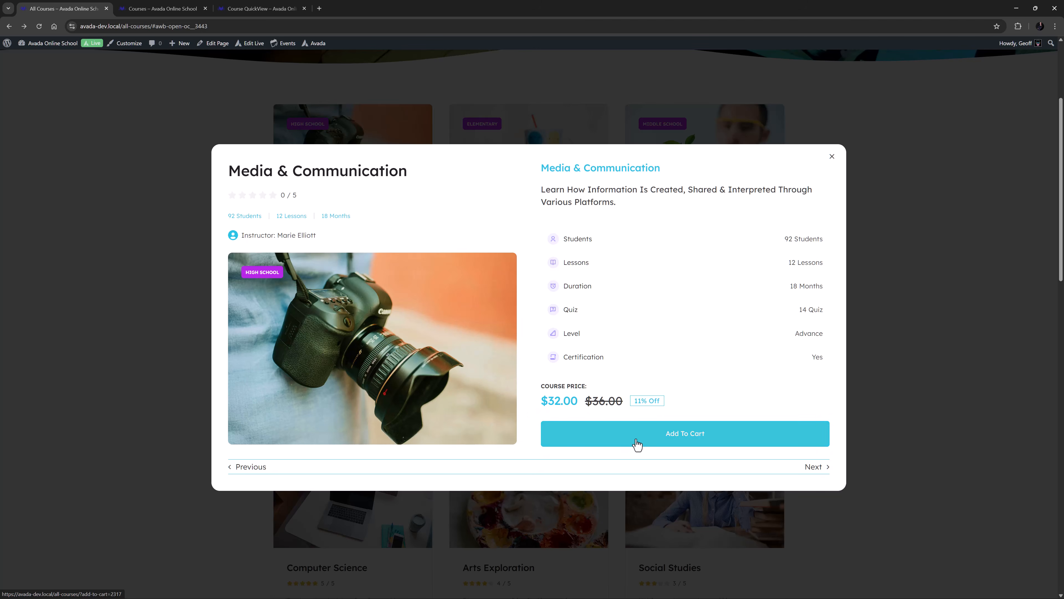
left_click(813, 467)
left_click(813, 467)
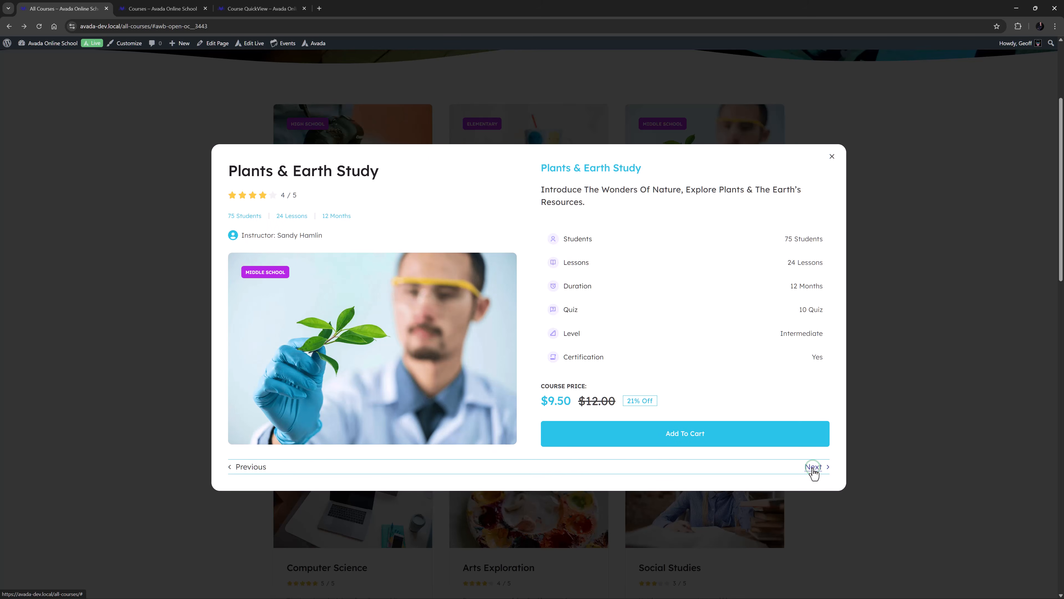
left_click(813, 467)
left_click(812, 467)
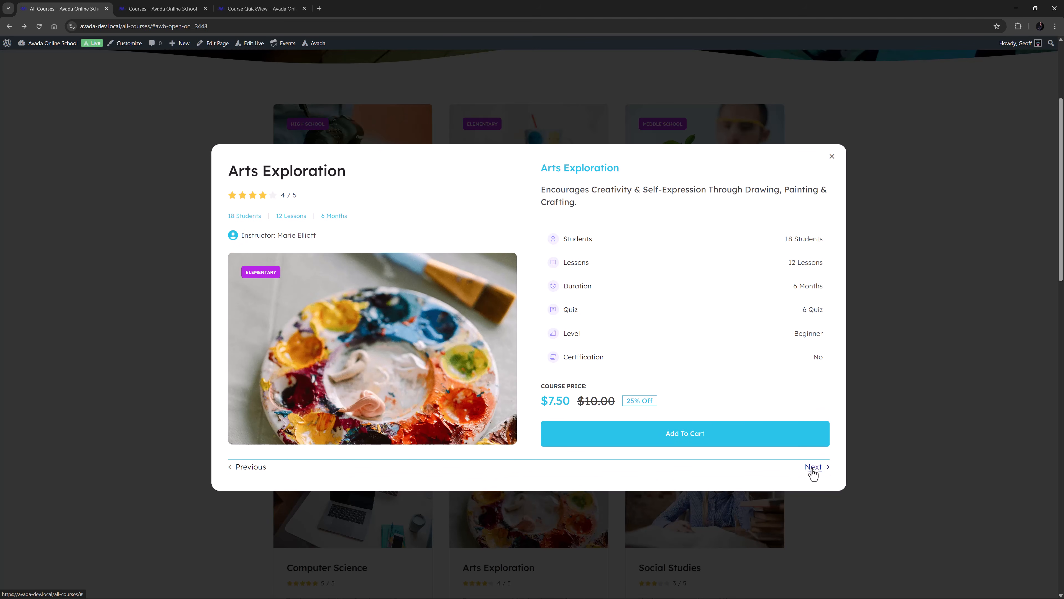
Add the Arts Exploration course to the cart from its quick view and close the cart notice and quick view.
left_click(683, 434)
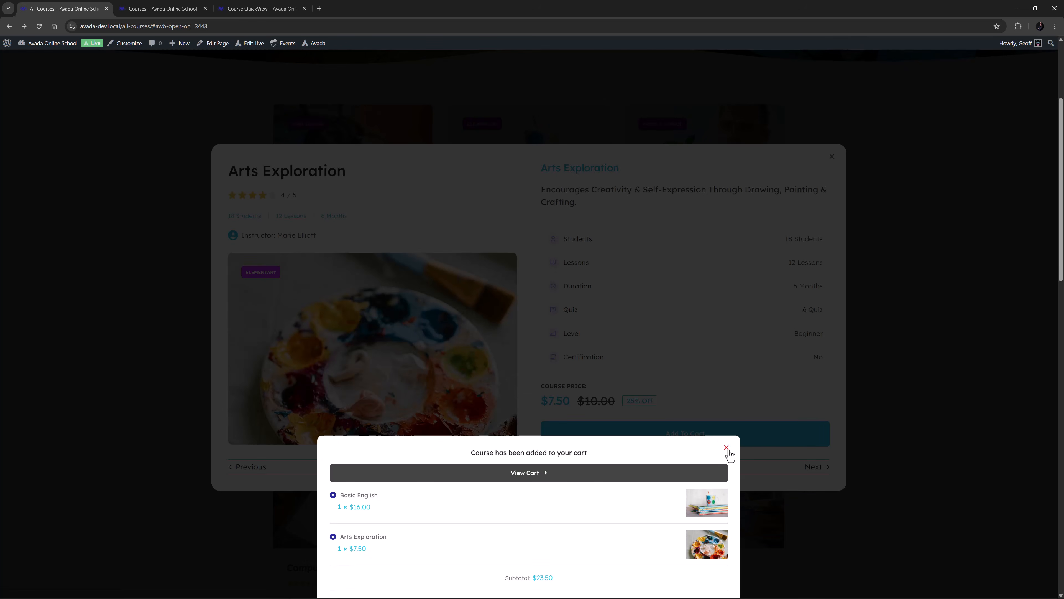
left_click(727, 449)
left_click(736, 521)
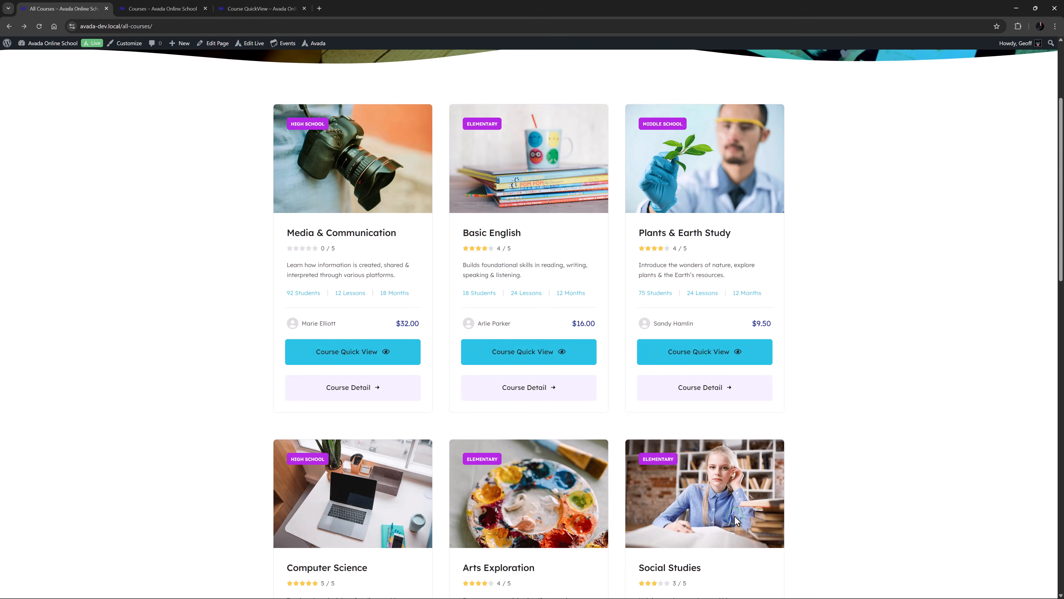